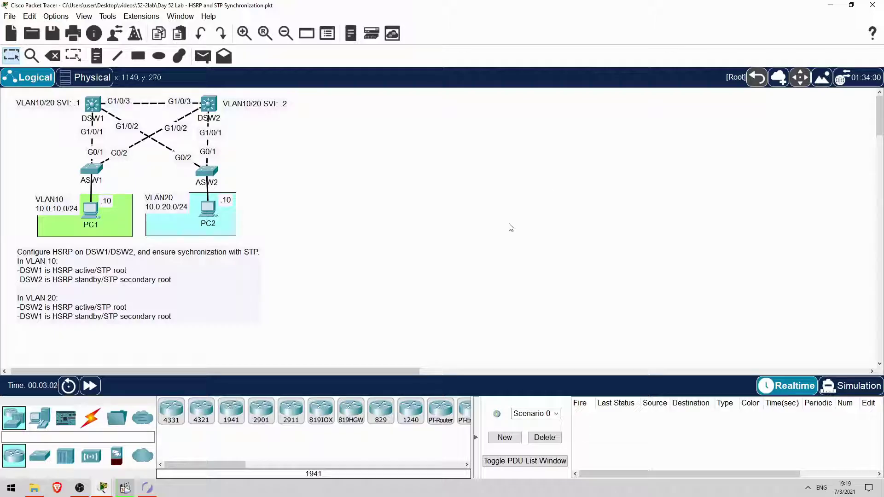
Preview the Switch and Workstation Configuration, Configuring VLANs, Default Routes and OSPF I labs
left_click(148, 488)
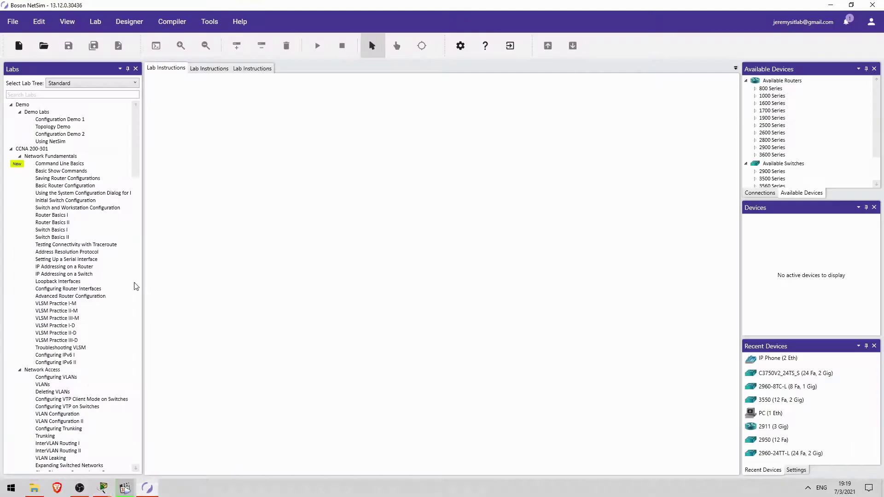
left_click(61, 208)
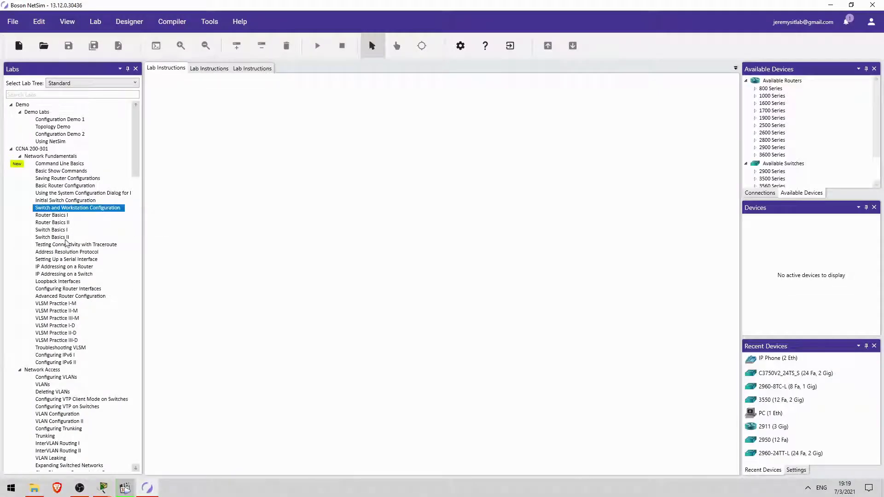
scroll(67, 269, "down", 3)
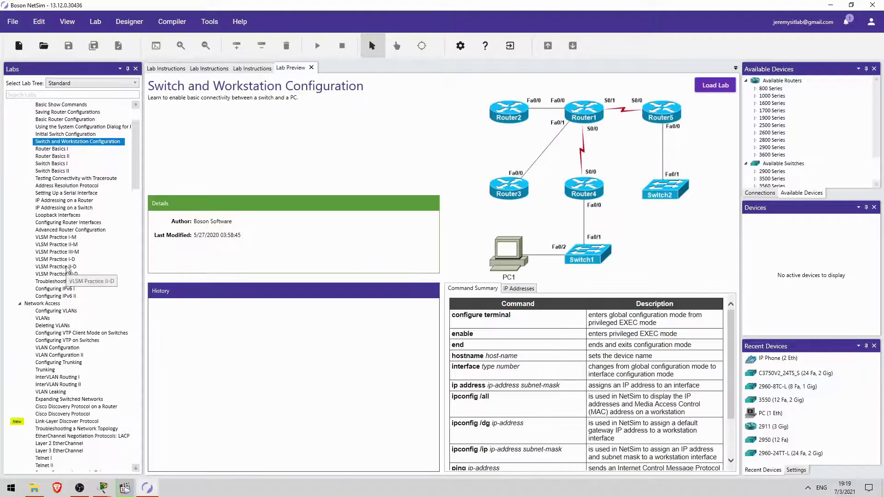
left_click(57, 311)
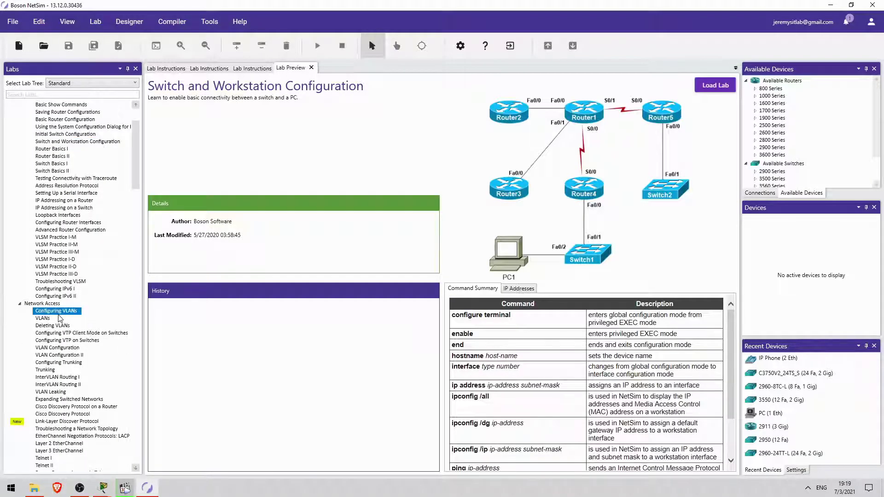
scroll(59, 318, "down", 2)
scroll(58, 317, "down", 3)
scroll(59, 316, "down", 2)
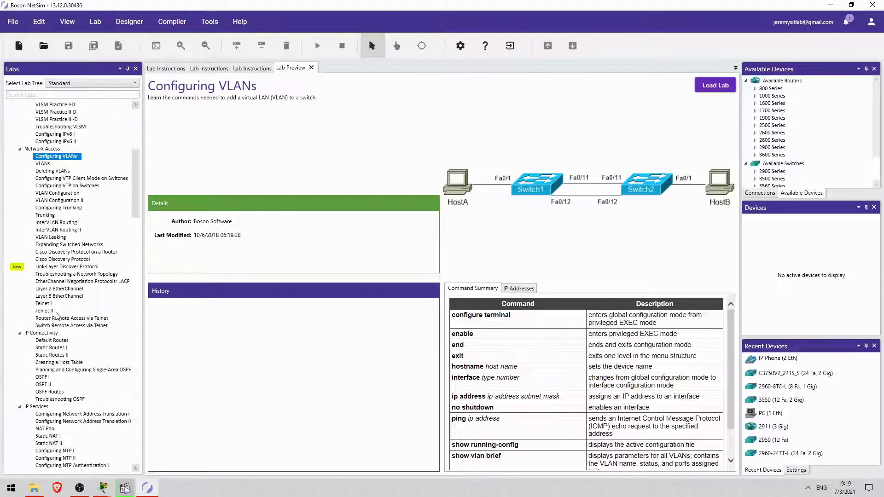
left_click(56, 340)
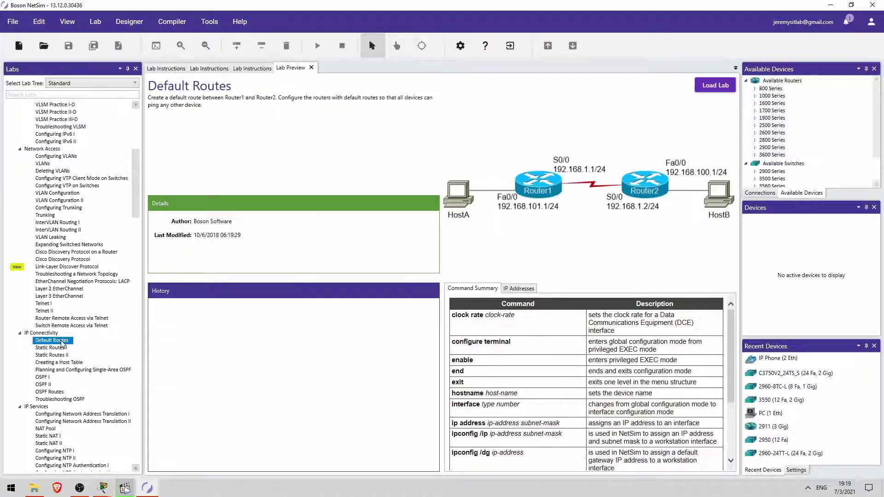
left_click(51, 378)
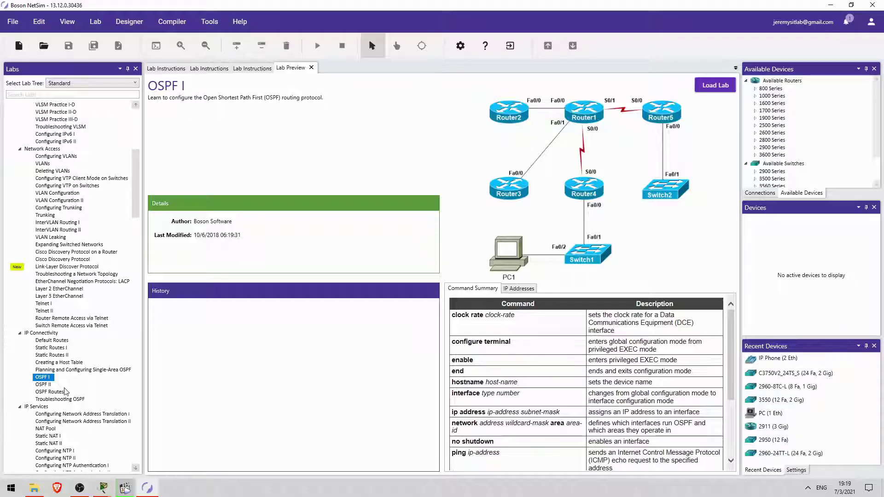
mouse_move(102, 488)
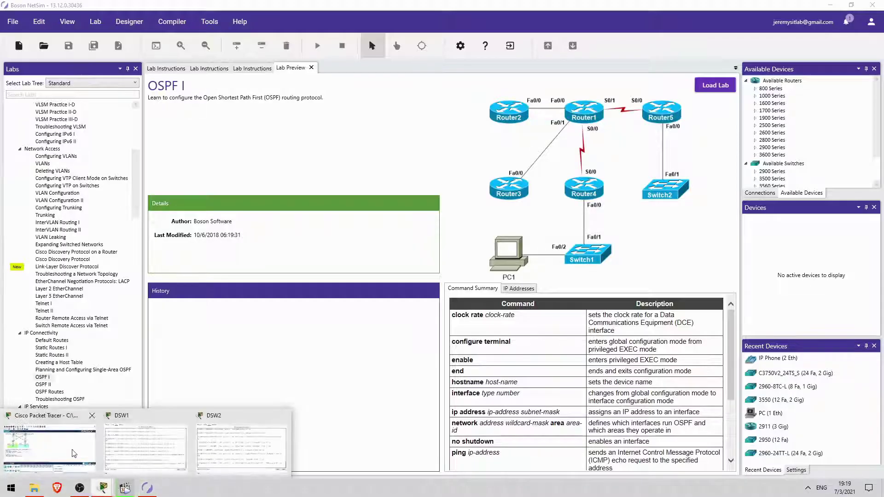
Switch back to the Packet Tracer HSRP and STP synchronization topology
left_click(131, 442)
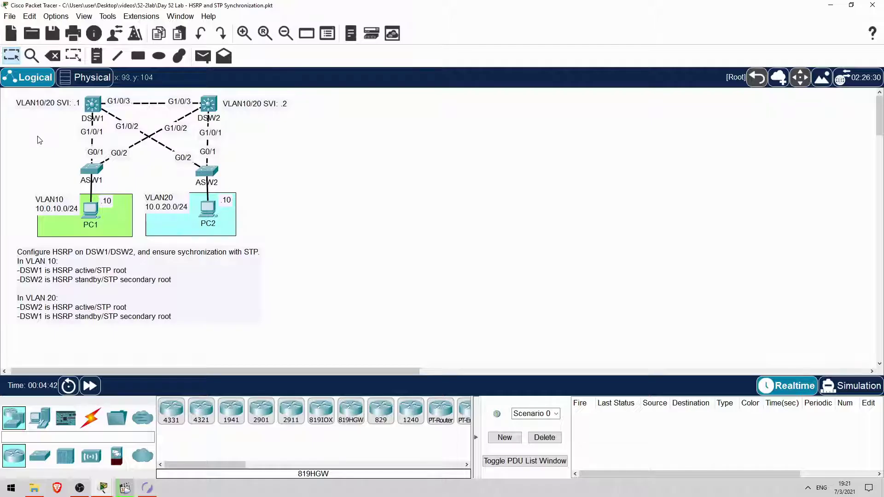
On DSW1's console, enter privileged mode and run show standby brief, which shows no groups yet
left_click(91, 105)
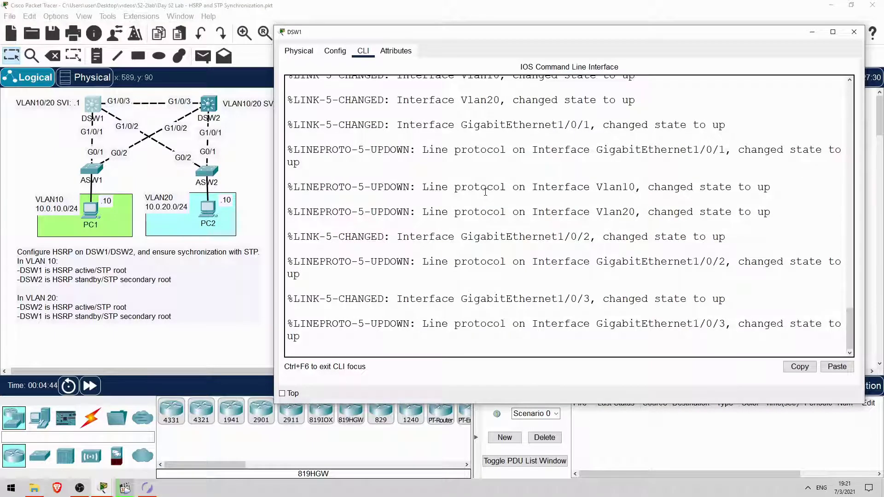
key("Return")
key("Return")
type("en")
key("Return")
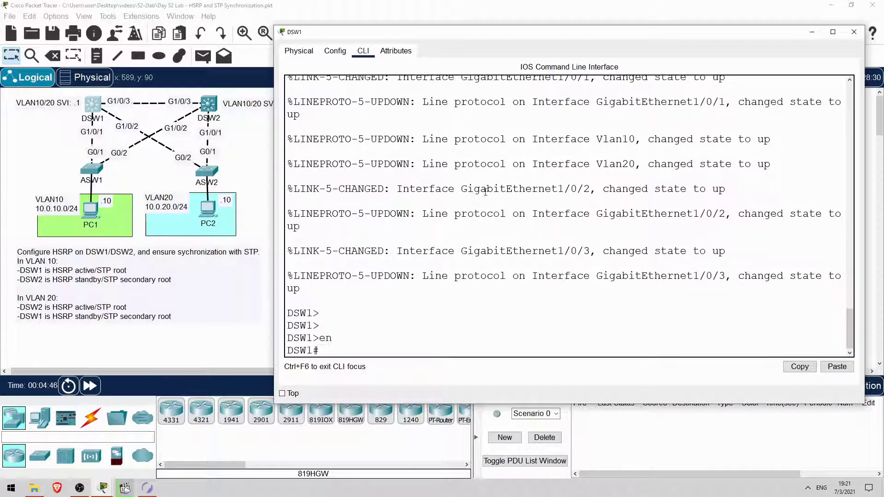
key("Return")
type("show standby br")
key("Return")
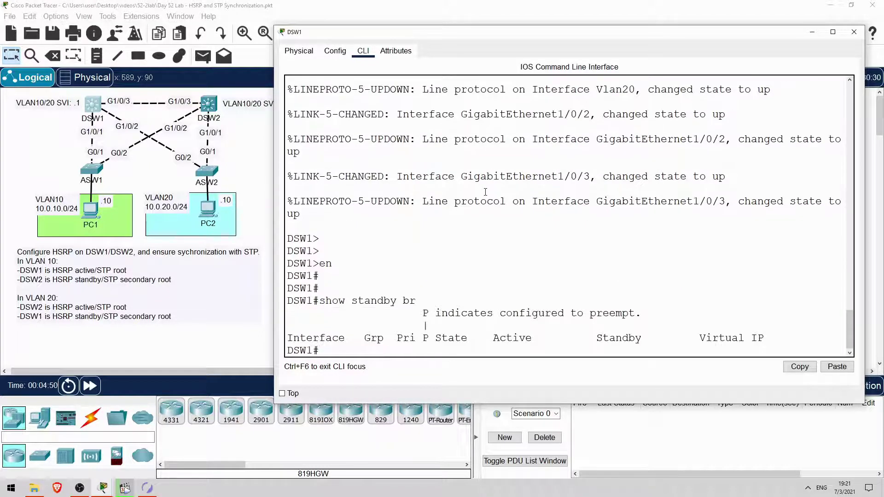
key("Return")
key("Return")
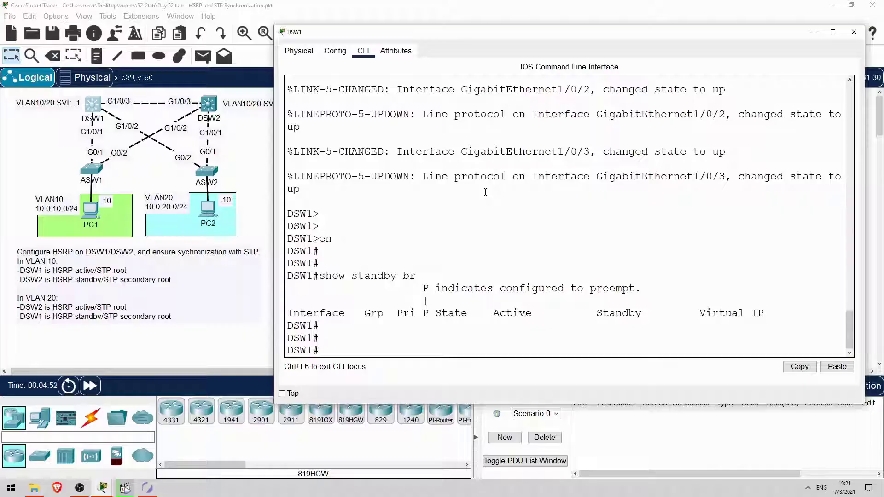
type("show span")
Check DSW1's spanning tree for VLANs 10 and 20, both using root port Gi1/0/3
key("Tab")
type("vlan 10")
key("Return")
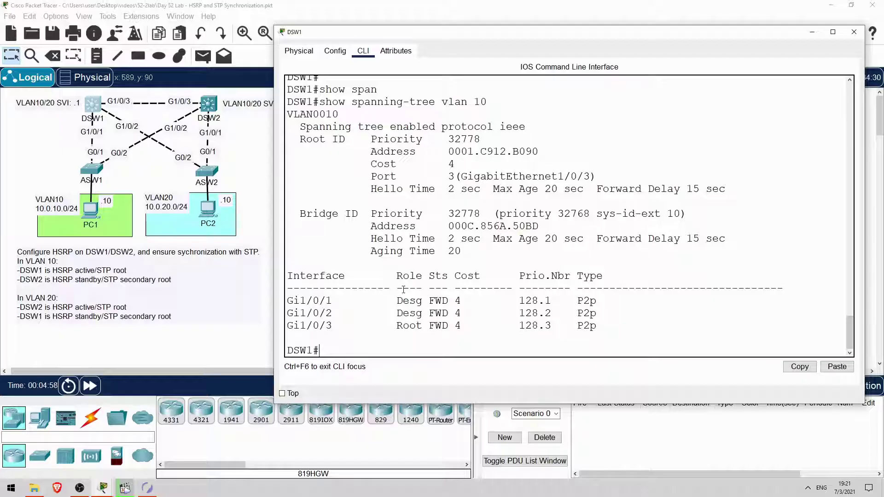
left_click_drag(286, 325, 422, 325)
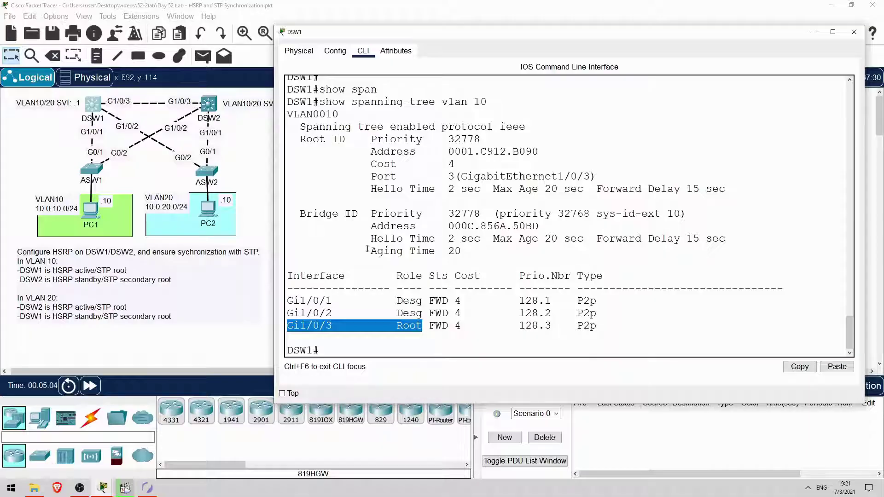
left_click(378, 351)
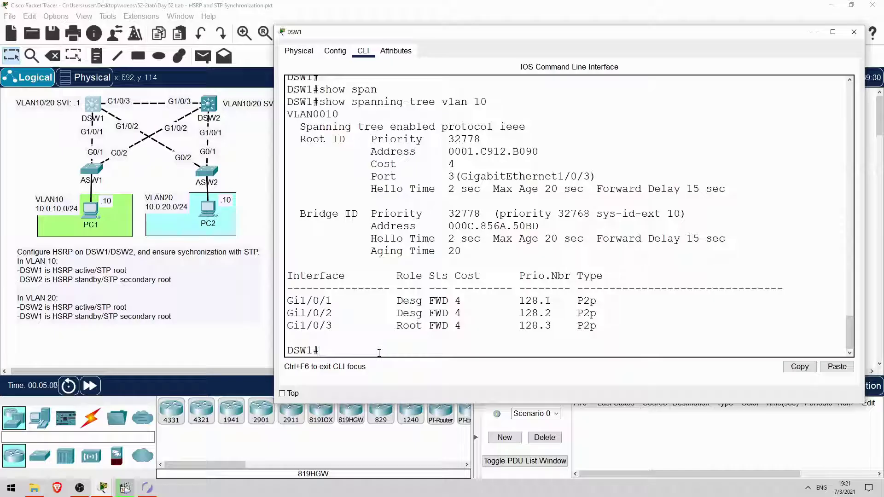
key("Up")
key("BackSpace")
key("BackSpace")
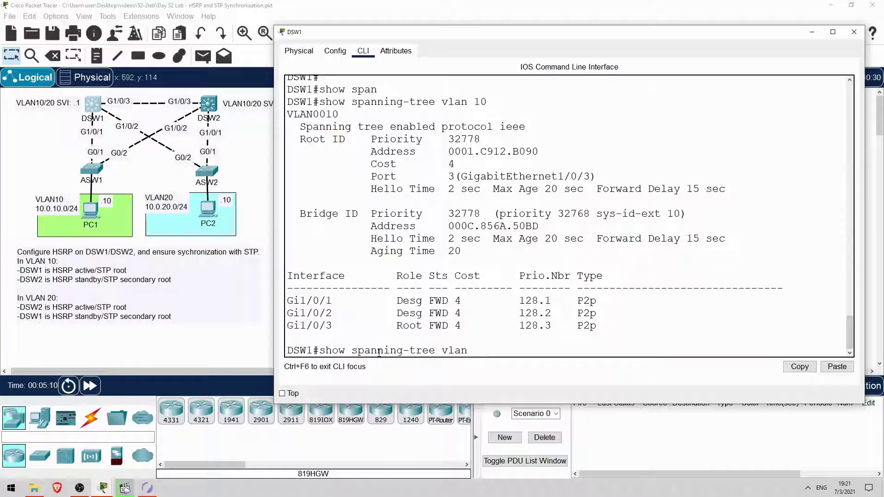
type("20")
key("Return")
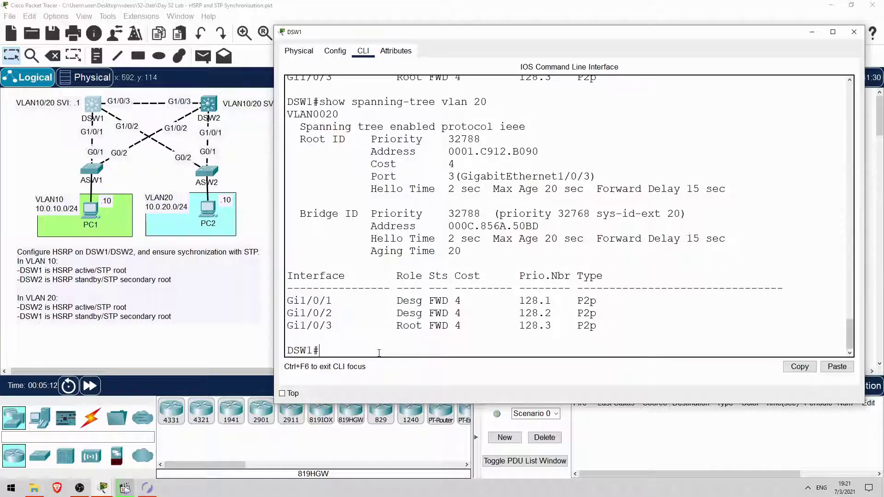
left_click_drag(288, 325, 422, 326)
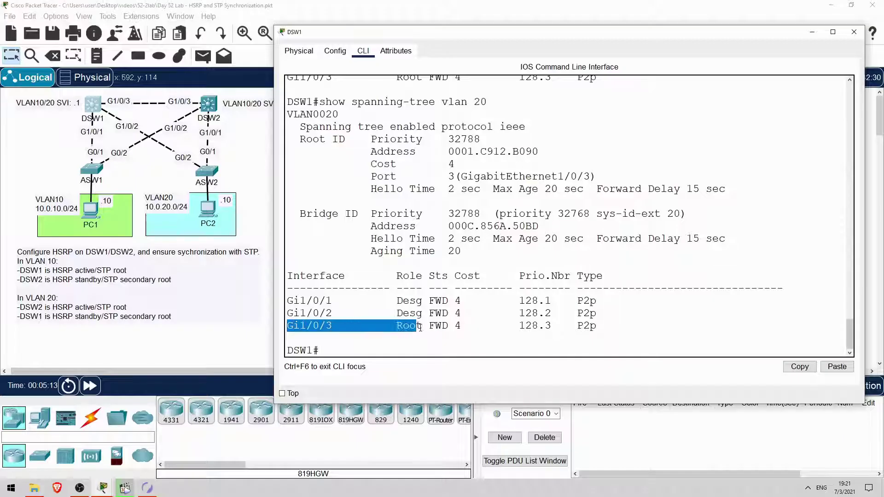
left_click(393, 347)
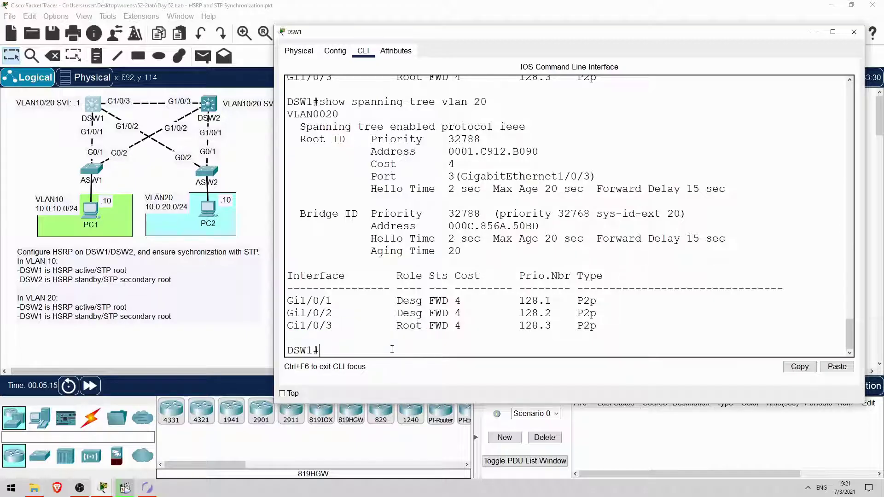
type("conf t")
In global configuration, make DSW1 the spanning-tree primary root for VLAN 10
key("Return")
key("Return")
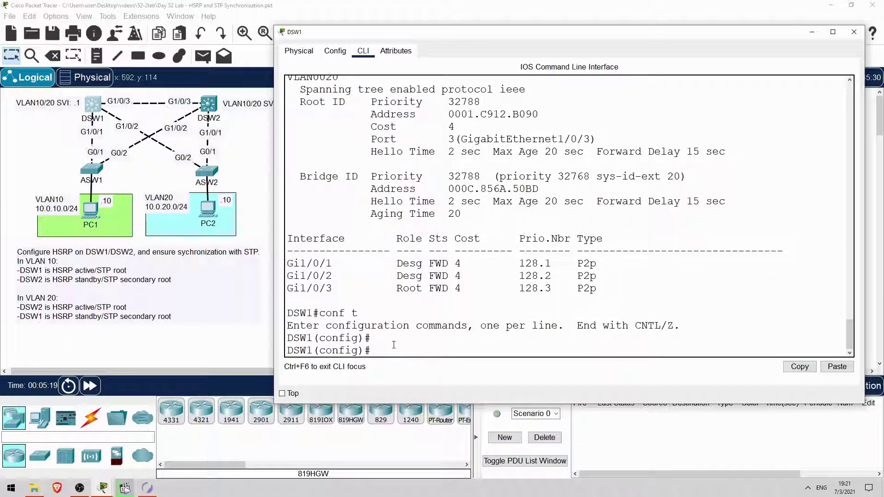
type("span")
key("Tab")
type("vlan 10 roo")
key("Tab")
type("pri")
key("Tab")
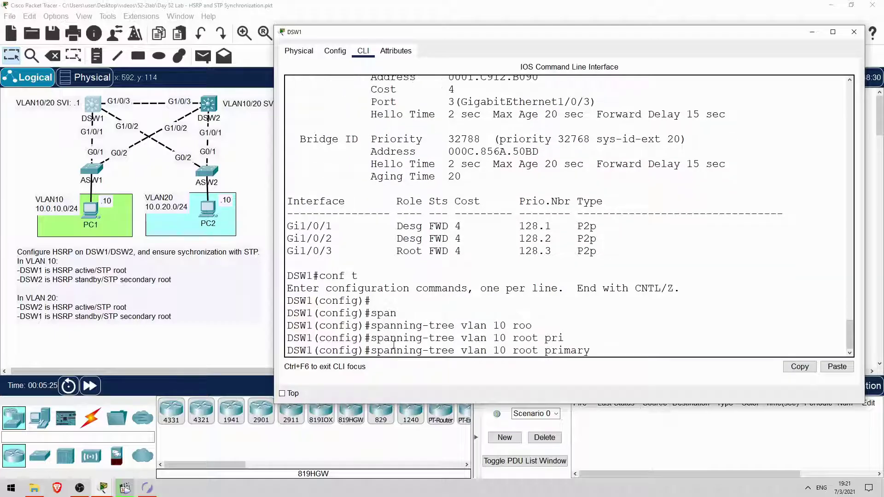
key("Return")
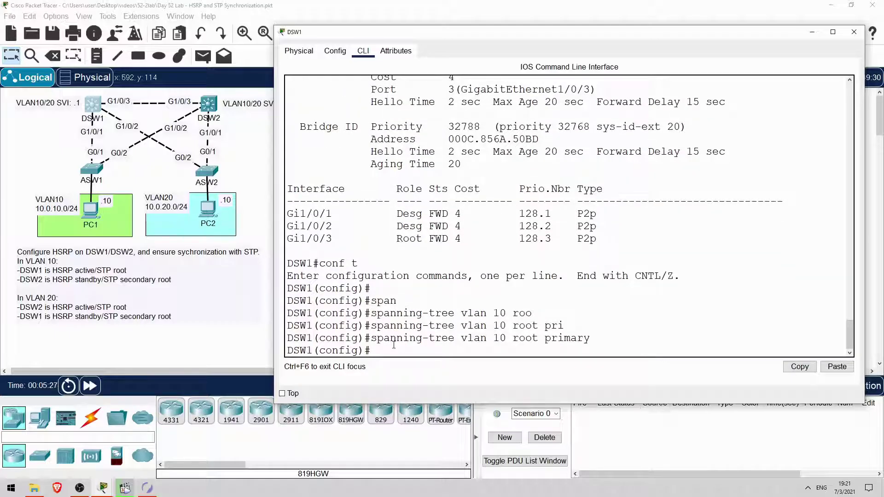
Make DSW1 the spanning-tree secondary root for VLAN 20
key("Up")
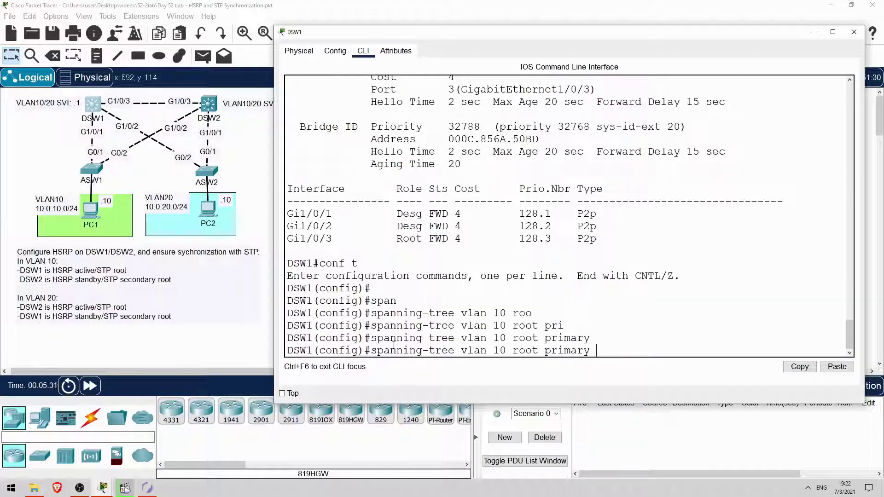
key("BackSpace")
key("BackSpace")
key("BackSpace")
key("BackSpace")
key("BackSpace")
key("BackSpace")
key("BackSpace")
key("BackSpace")
key("BackSpace")
type("20 root sec")
key("Tab")
key("Return")
key("Return")
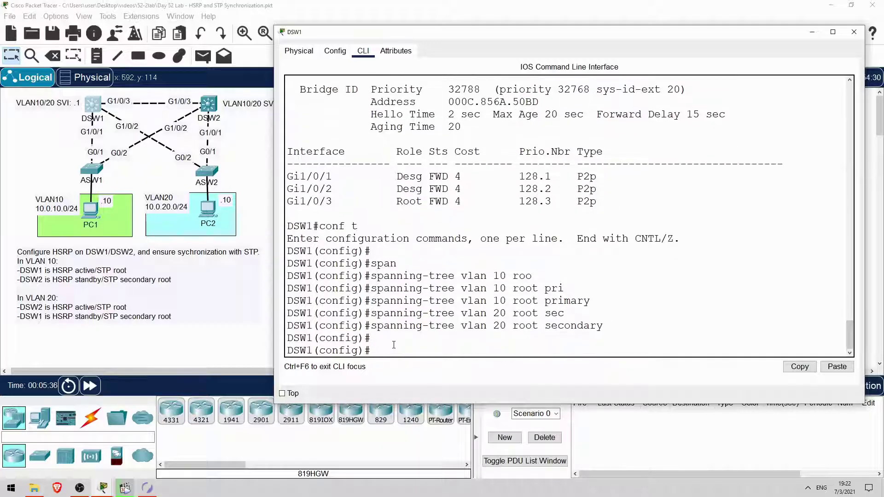
type("do")
type(" show ")
type("span vlan 10")
Verify DSW1 is now VLAN 10 root bridge with all ports designated
key("Return")
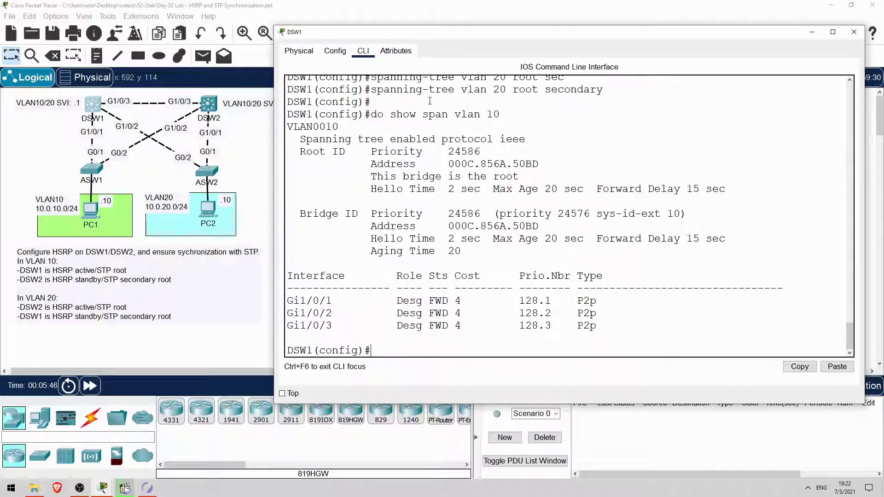
left_click_drag(370, 177, 521, 175)
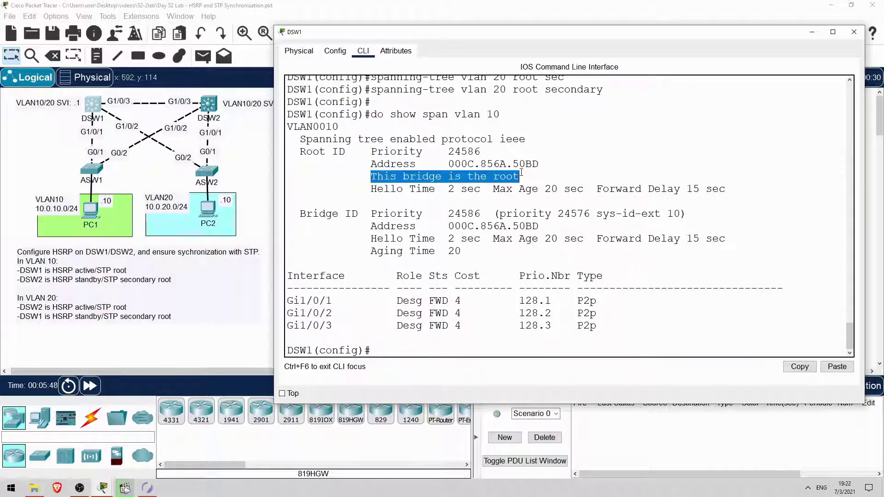
left_click_drag(398, 300, 399, 350)
left_click(398, 349)
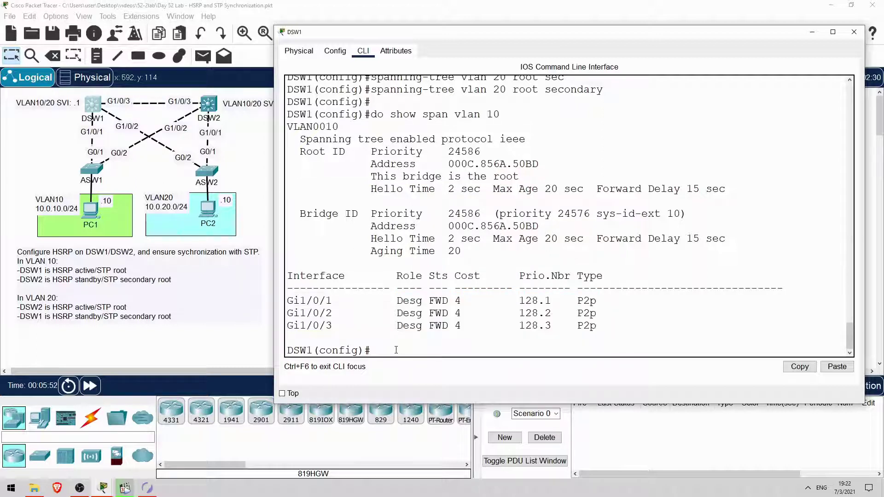
Run do show span vlan 20, showing DSW1 as root with priority 28692
key("Up")
key("BackSpace")
type("20")
key("Return")
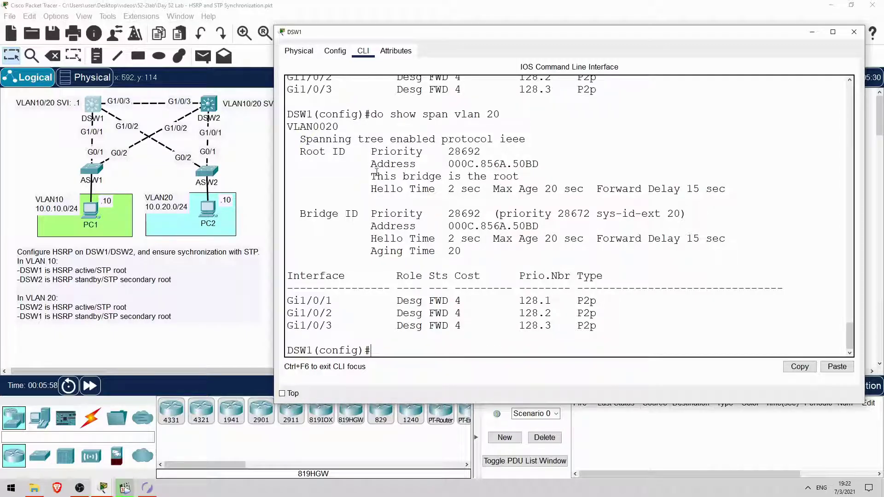
left_click_drag(364, 175, 534, 181)
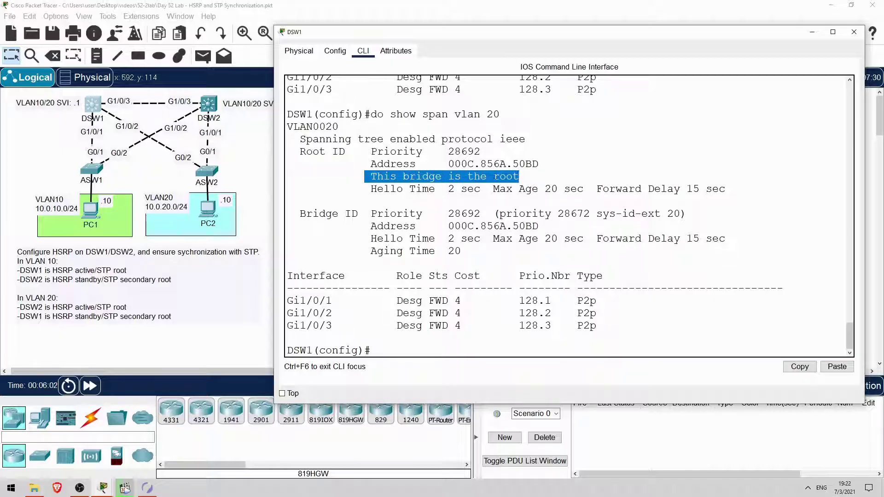
left_click_drag(445, 151, 489, 152)
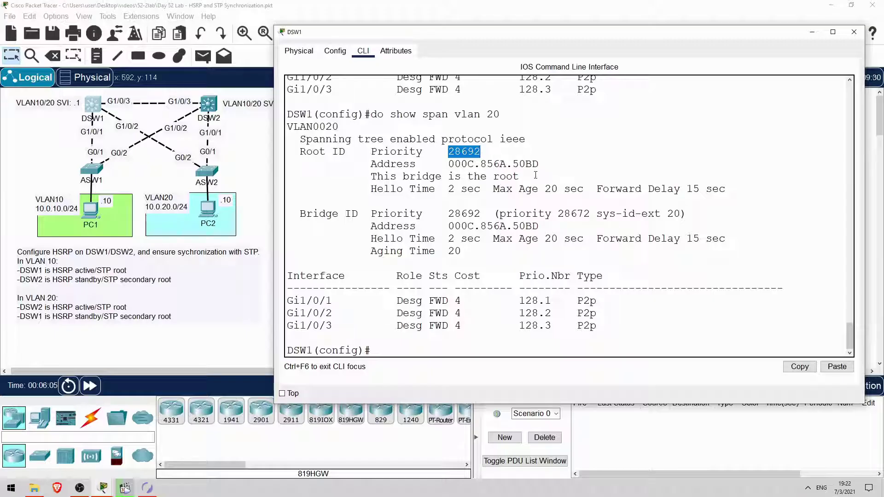
left_click_drag(533, 174, 364, 176)
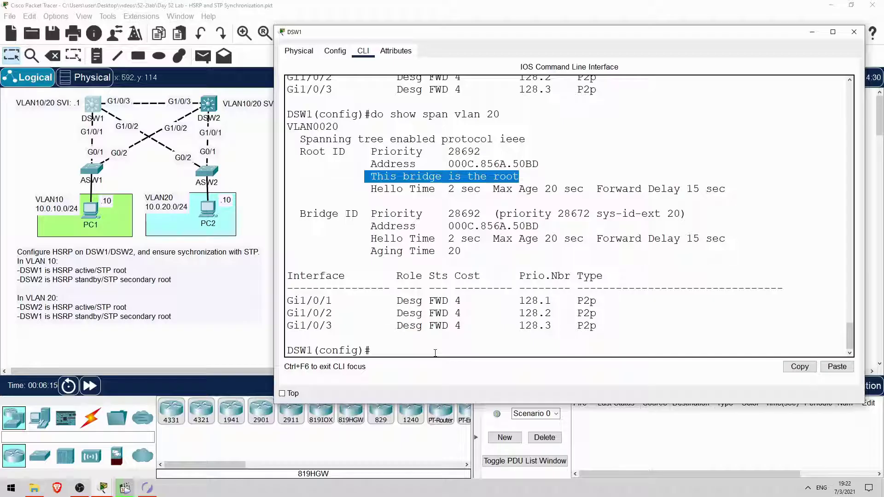
left_click(435, 353)
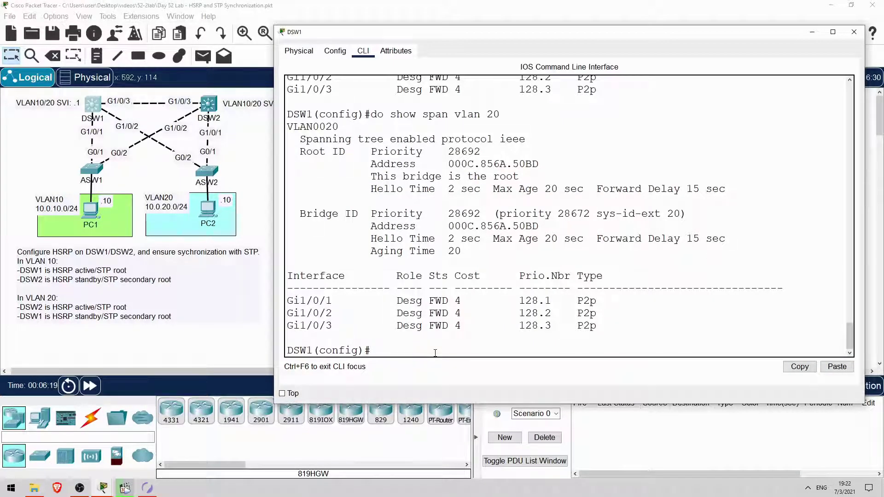
type("int vlan 10")
On DSW1 interface VLAN 10, enable HSRP version 2 with virtual gateway 10.0.10.254
key("Return")
type("stand")
key("Tab")
type("?")
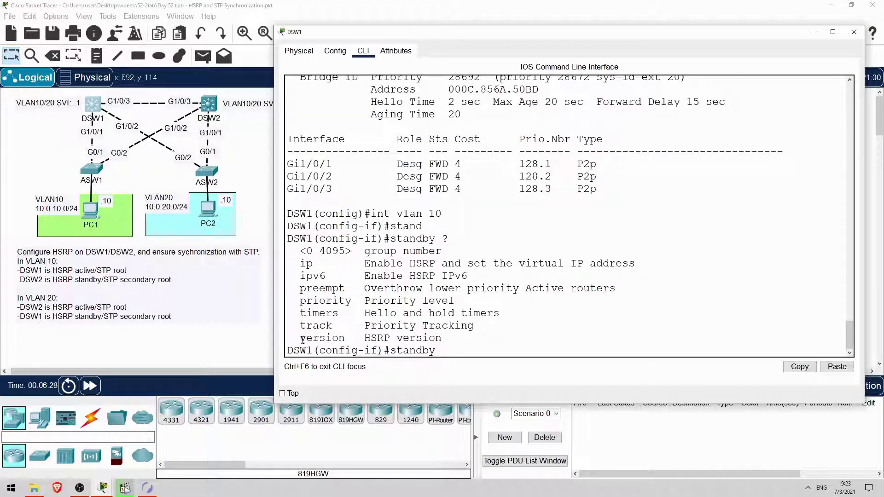
left_click_drag(302, 339, 352, 339)
left_click(471, 346)
type("ver")
key("Tab")
type("2")
key("Return")
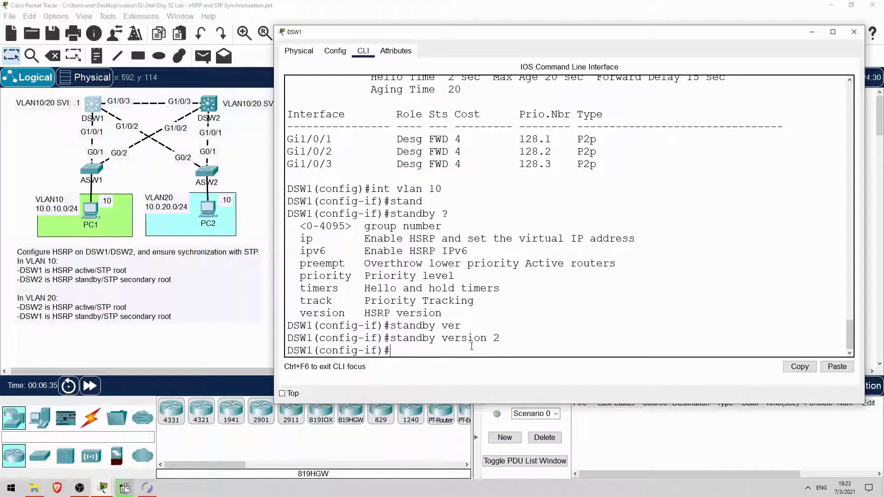
type("standby 1")
type("0 ?ip")
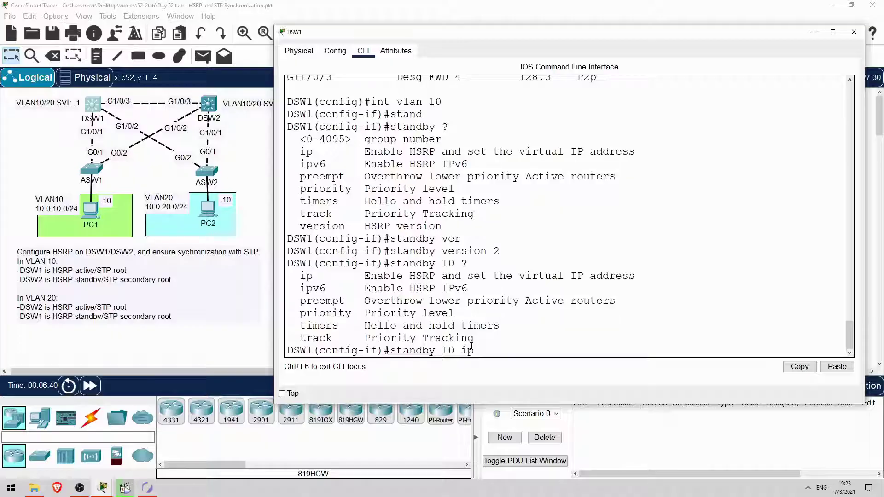
type(" ?")
type("10")
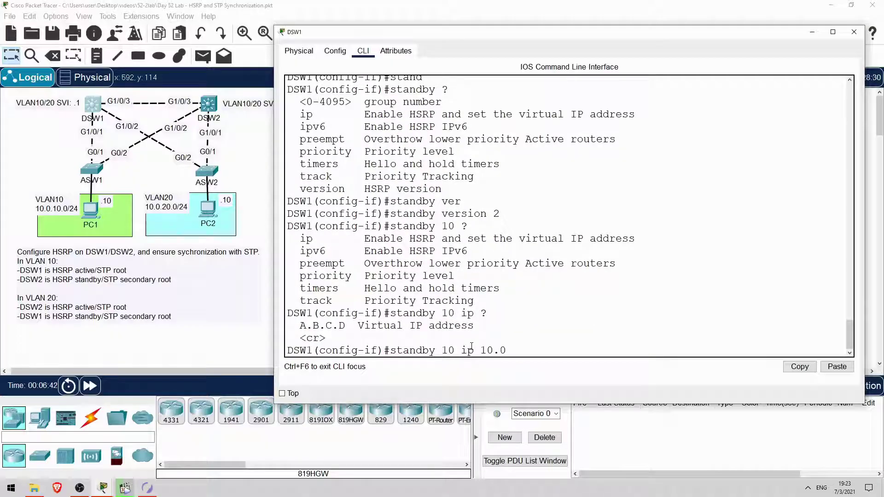
type(".10.254")
key("Return")
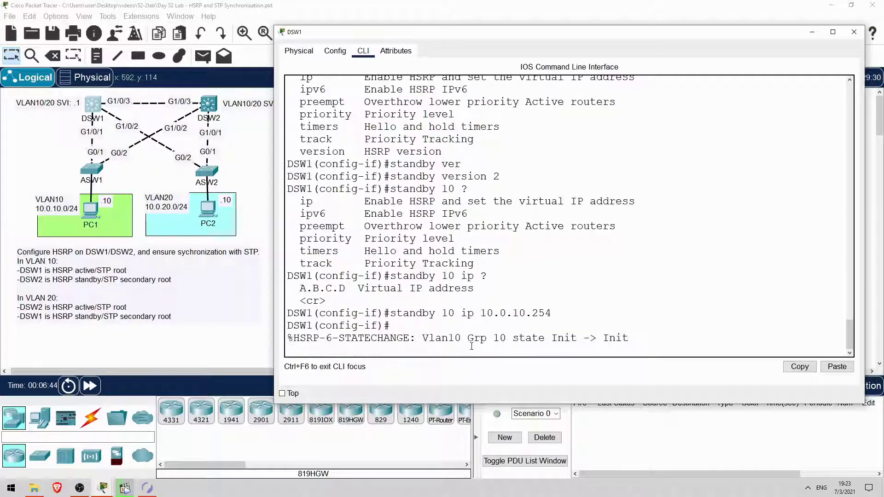
key("Return")
key("Return")
Give DSW1's VLAN 10 HSRP group priority 105 and enable preempt
key("Up")
key("BackSpace")
key("BackSpace")
key("BackSpace")
key("BackSpace")
key("BackSpace")
key("BackSpace")
key("BackSpace")
key("BackSpace")
key("BackSpace")
key("BackSpace")
type("pri")
key("Tab")
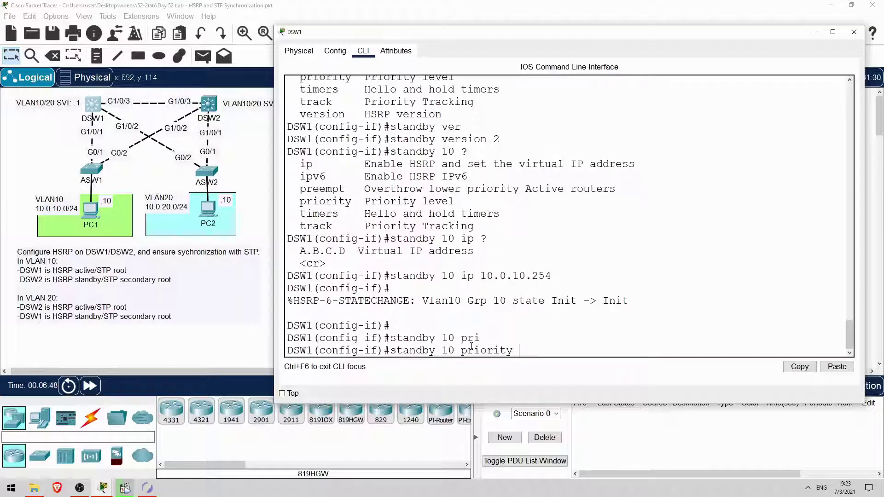
type("?")
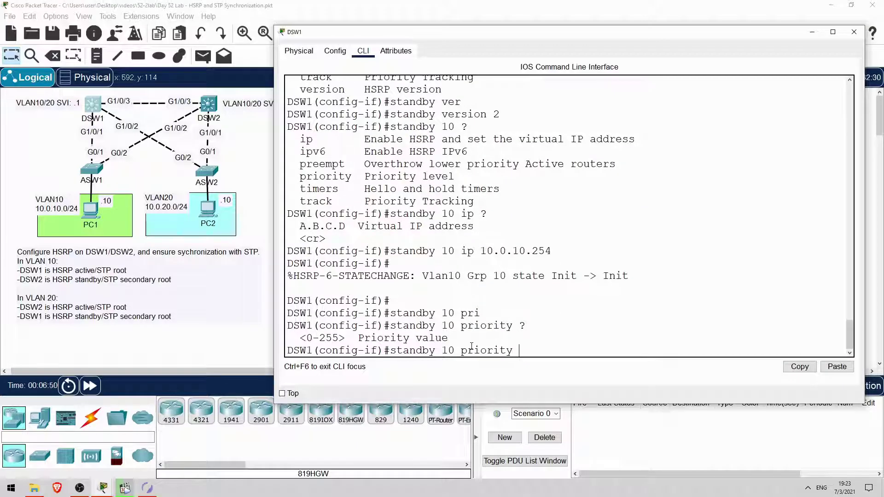
type("105")
key("Return")
key("Up")
key("BackSpace")
key("BackSpace")
key("BackSpace")
key("BackSpace")
key("BackSpace")
key("BackSpace")
key("BackSpace")
key("BackSpace")
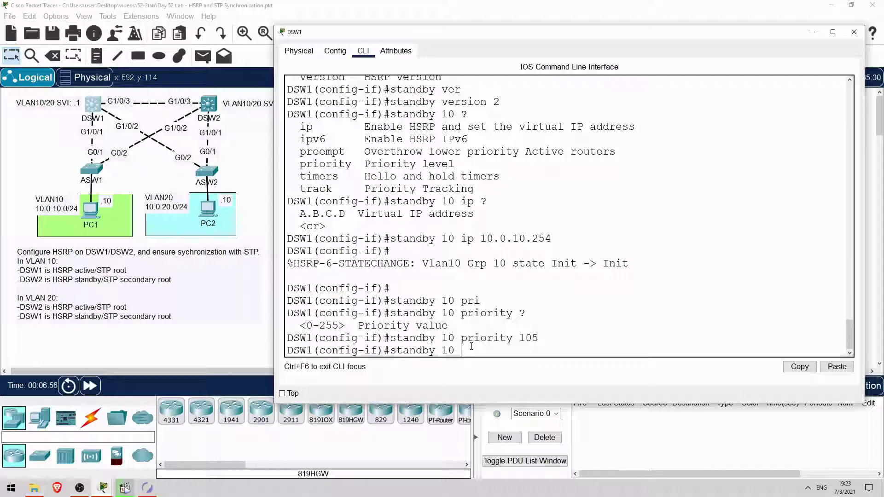
type("pre")
key("Tab")
key("Return")
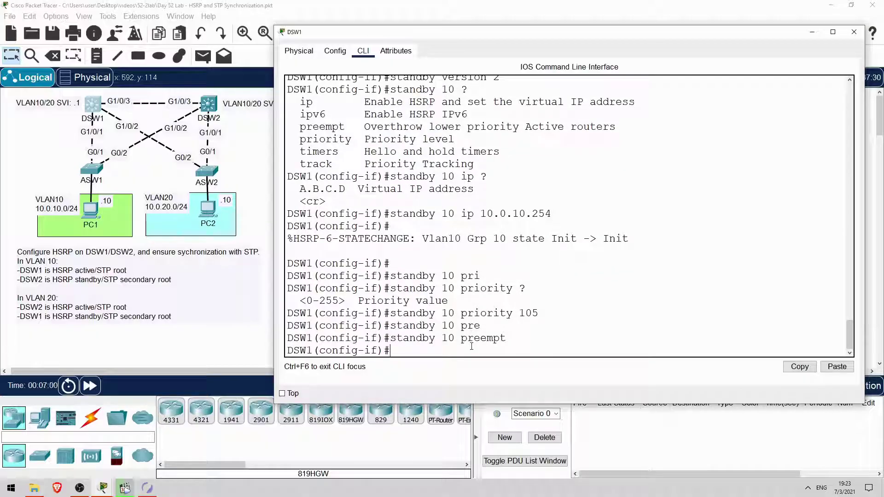
type("int vlan 20")
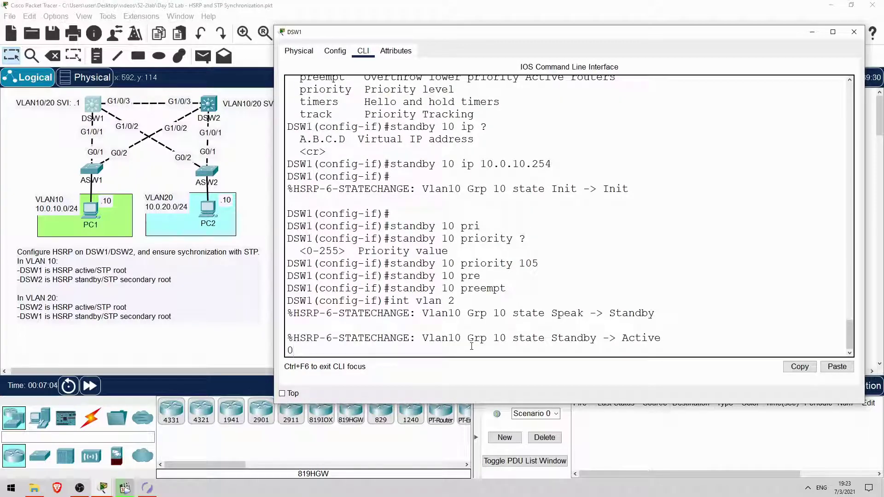
On interface VLAN 20, enable HSRP version 2 with group 20 gateway 10.0.20.254
key("Return")
key("Return")
type("standby ver")
key("Tab")
type("2")
key("Return")
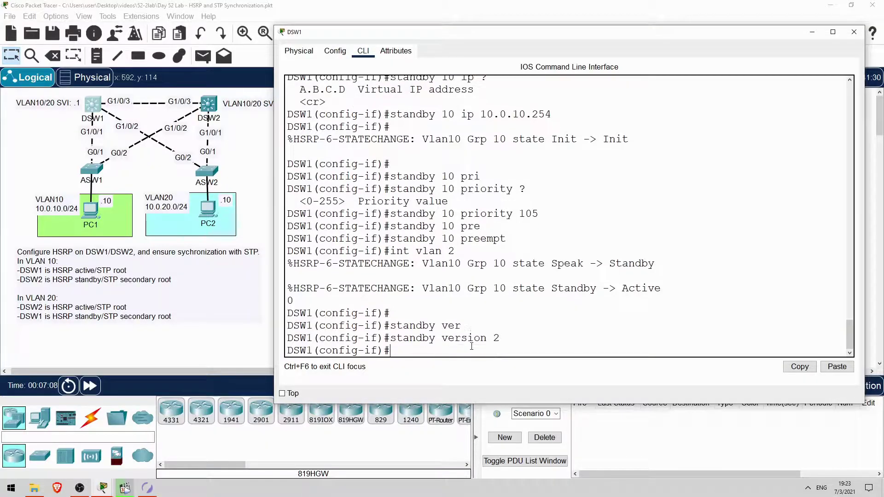
type("standby ")
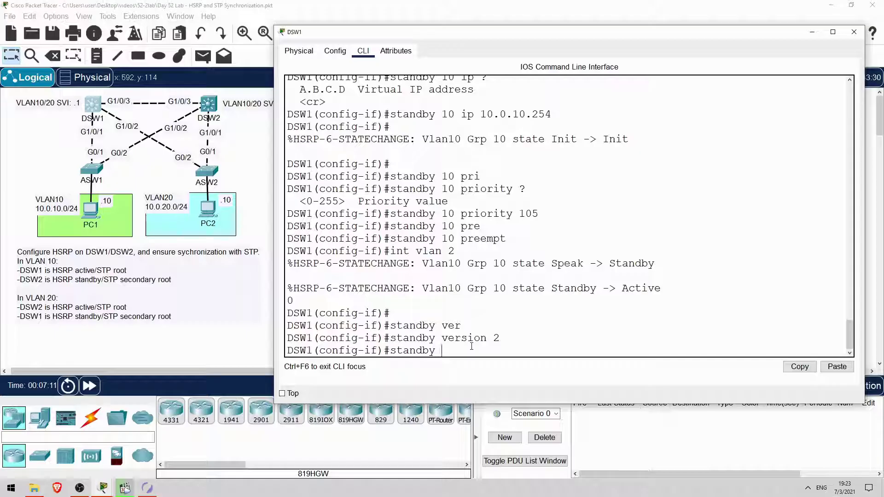
type("20 ip 10.0.20.254")
key("Return")
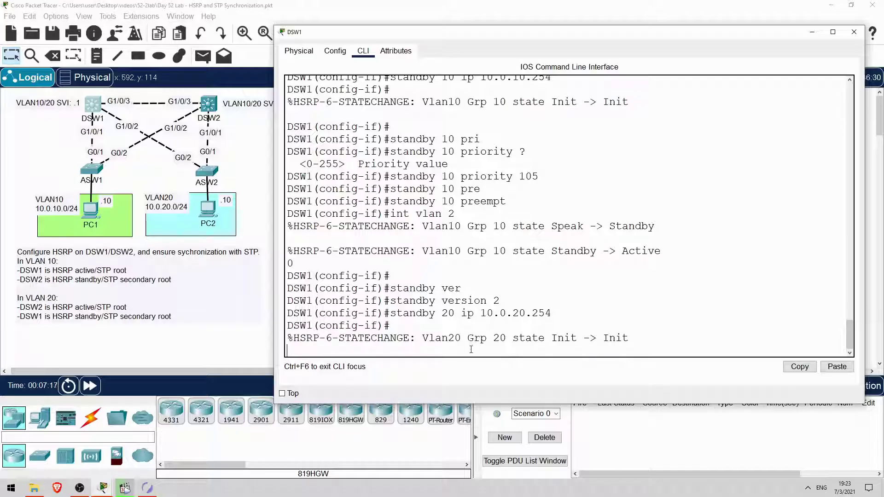
left_click_drag(442, 313, 457, 313)
left_click(648, 338)
Give DSW1's VLAN 20 group priority 95 with preempt, then end configuration
key("Return")
key("Return")
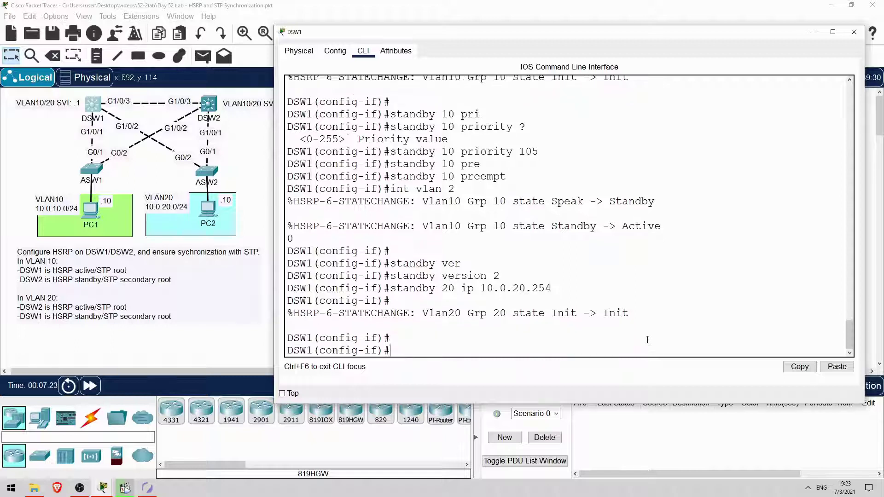
type("standby 20 pri")
key("Tab")
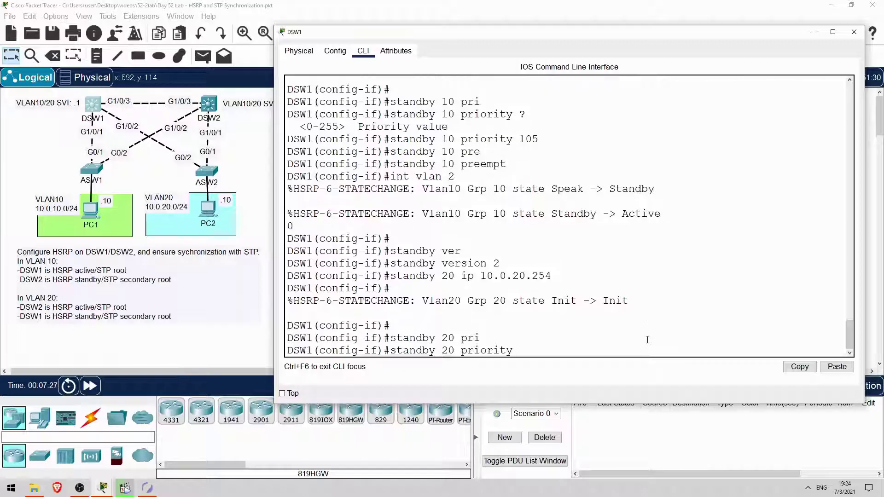
type("95")
key("Return")
key("Up")
key("BackSpace")
key("BackSpace")
key("BackSpace")
key("BackSpace")
type("e")
key("Tab")
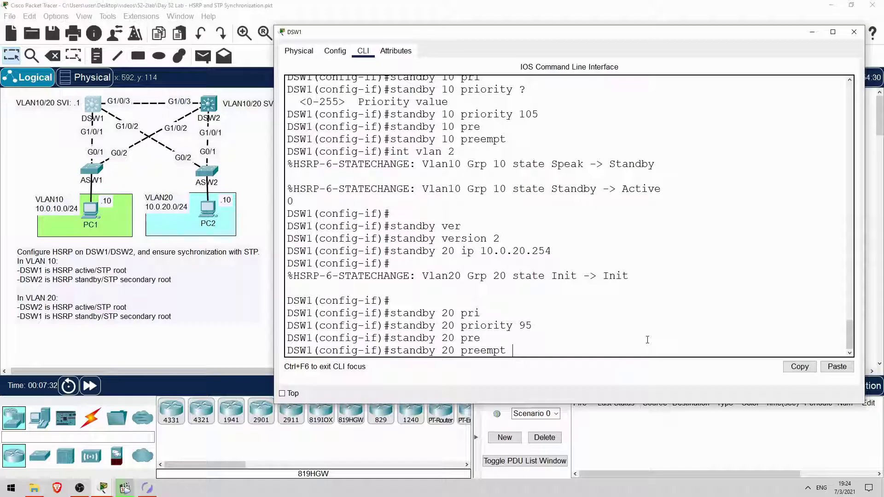
key("Return")
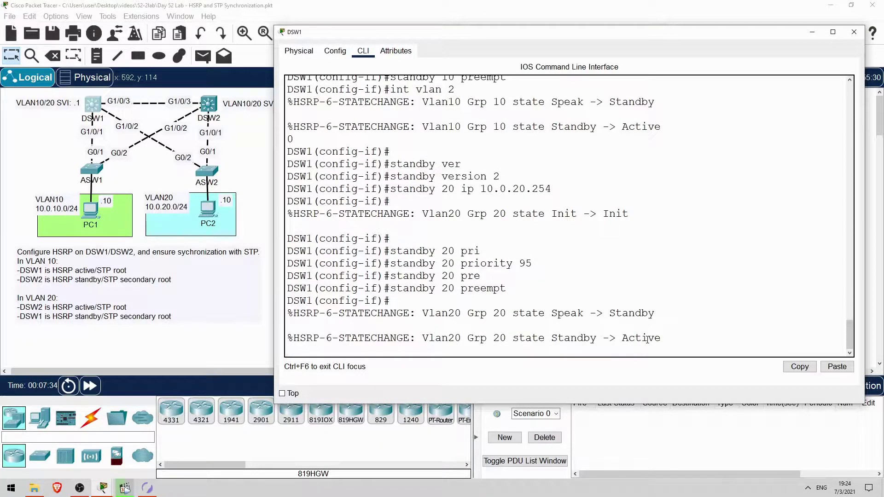
key("Return")
key("Return")
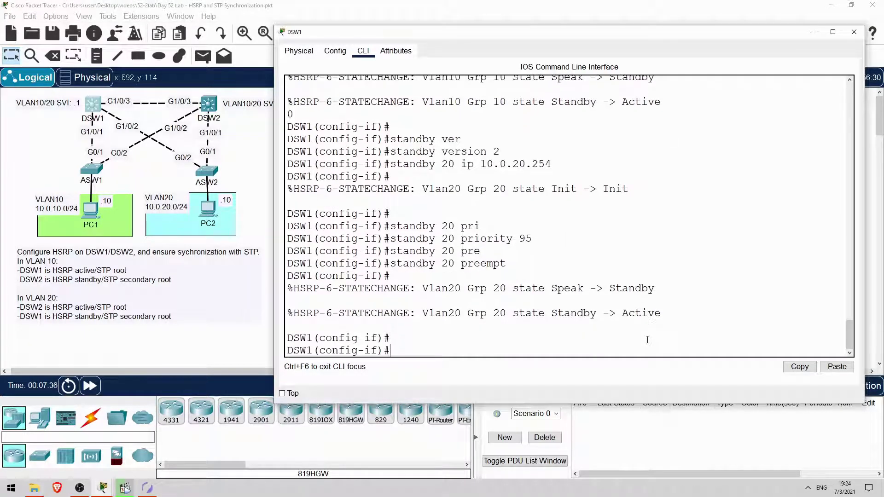
type("end")
key("Return")
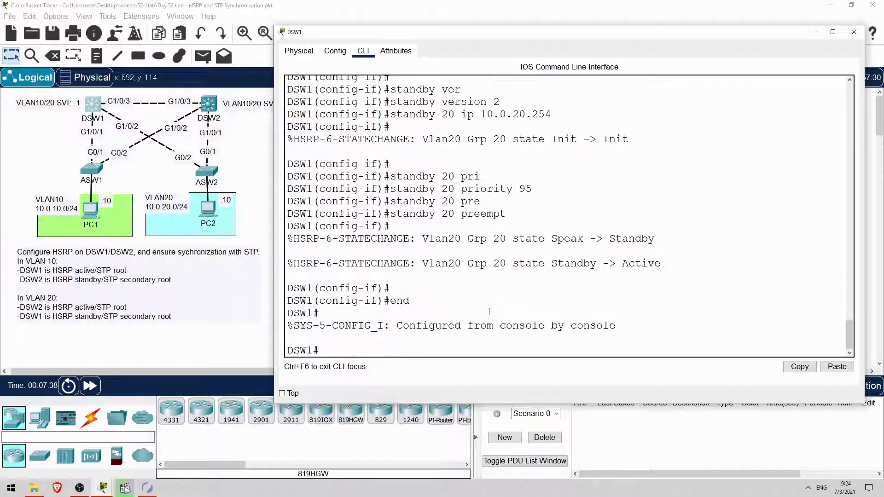
key("Return")
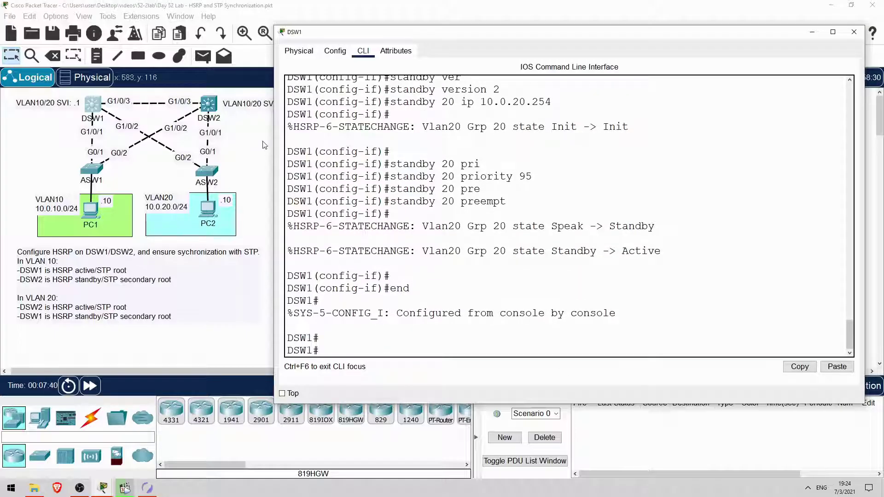
Open DSW2's console and enter global configuration mode
left_click(263, 144)
left_click(209, 104)
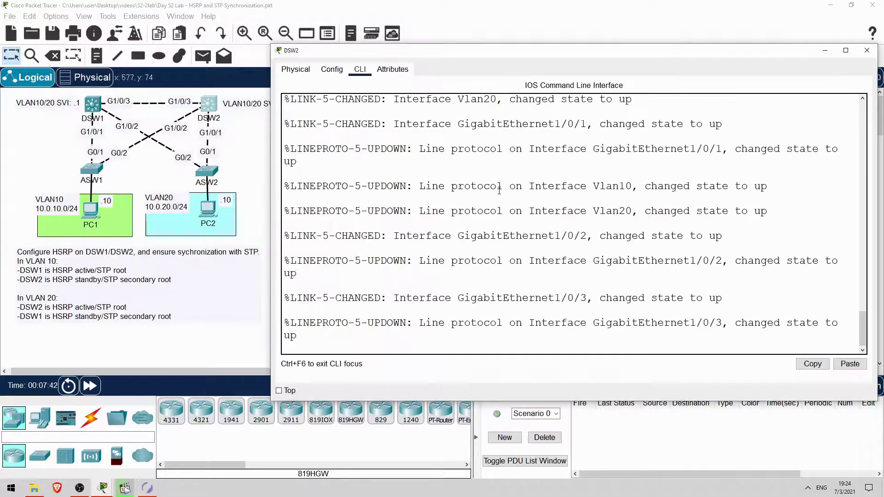
key("Return")
key("Return")
type("en")
key("Return")
type("co")
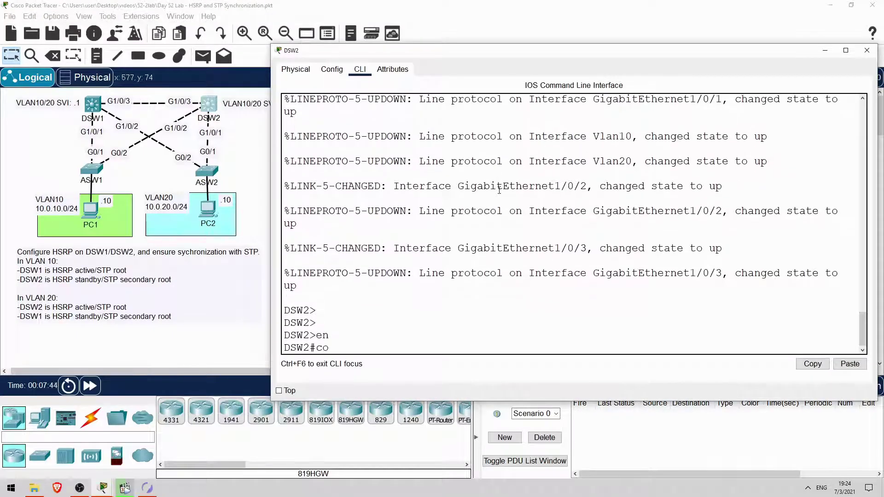
type("nf t")
key("Return")
type("span")
Make DSW2 the secondary spanning-tree root for VLAN 10 and primary root for VLAN 20
key("Tab")
type("10 ")
type("vlan")
key("BackSpace")
key("BackSpace")
key("BackSpace")
key("BackSpace")
key("BackSpace")
key("BackSpace")
key("BackSpace")
key("BackSpace")
type("e vlan 10 root sec")
key("Tab")
key("Return")
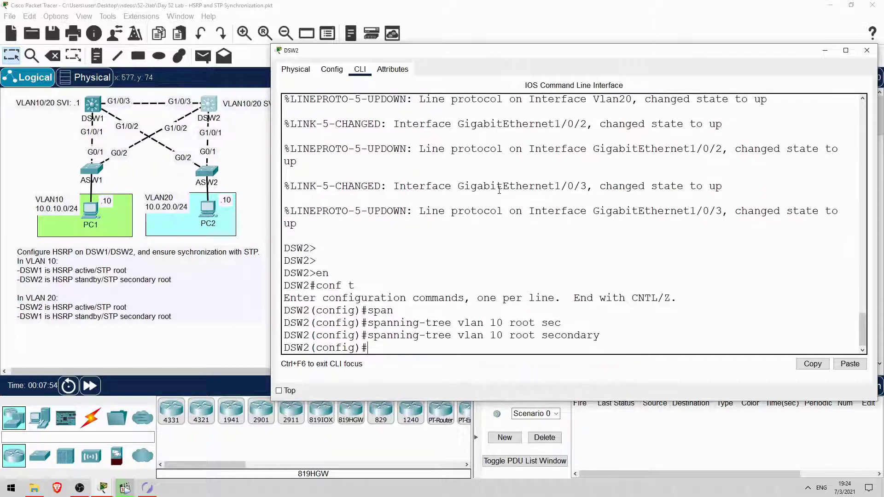
key("Up")
key("BackSpace")
key("BackSpace")
key("BackSpace")
key("BackSpace")
key("BackSpace")
key("BackSpace")
key("BackSpace")
key("BackSpace")
type("20 root pri")
key("Tab")
key("Return")
key("Return")
key("Return")
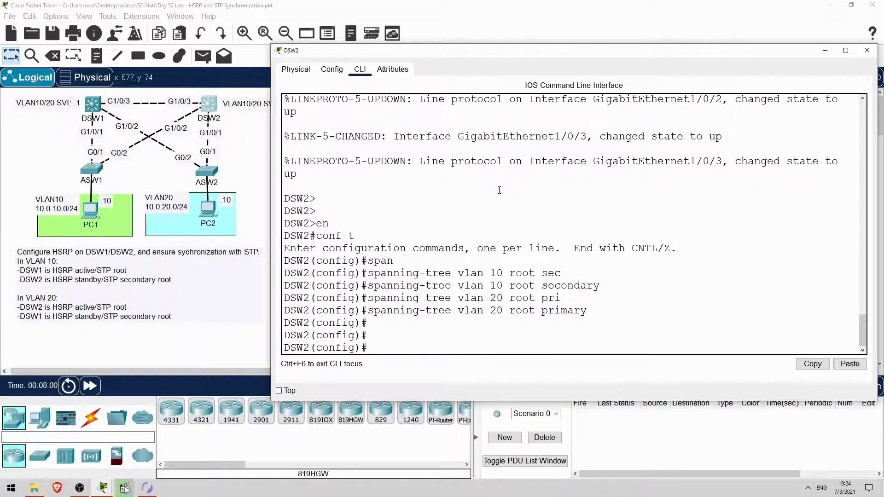
type("do show span vlan 20")
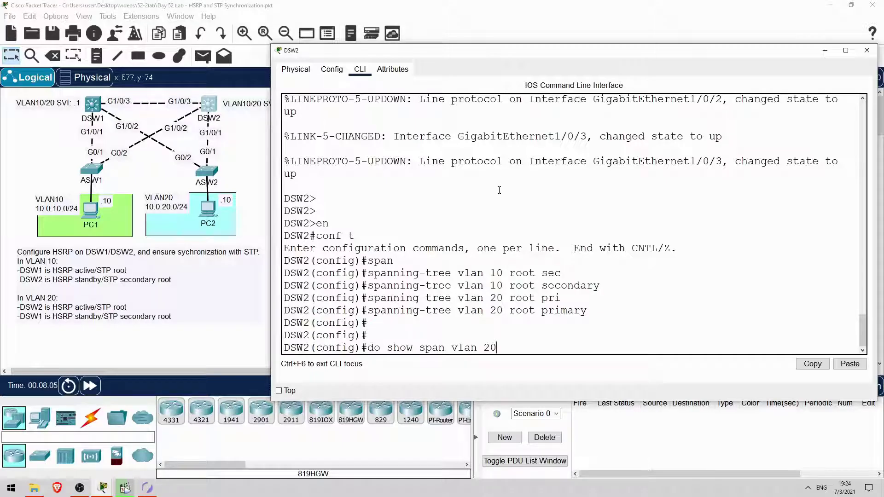
Check DSW2's VLAN 20 spanning tree, confirming this bridge is the root
key("Return")
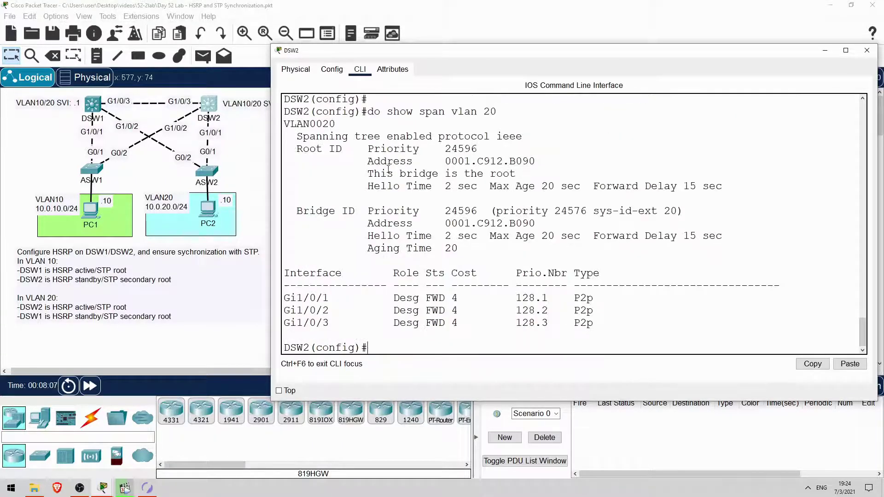
left_click_drag(366, 174, 515, 174)
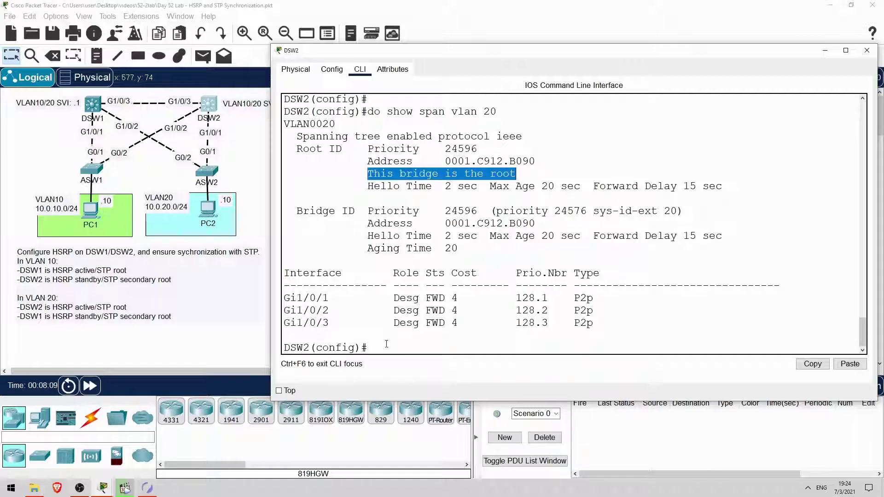
left_click_drag(382, 347, 285, 336)
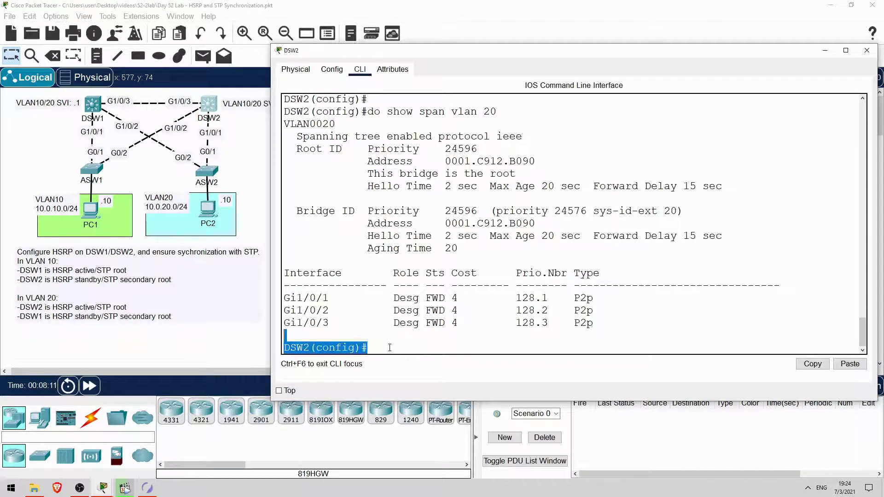
left_click(383, 339)
Check DSW2's VLAN 10 spanning tree, with Gi1/0/3 as the root port
key("Up")
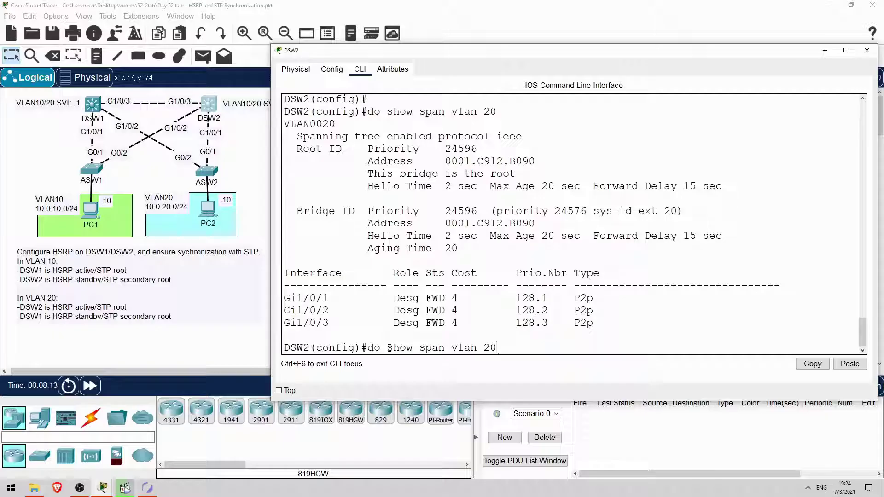
key("BackSpace")
key("BackSpace")
type("10")
key("Return")
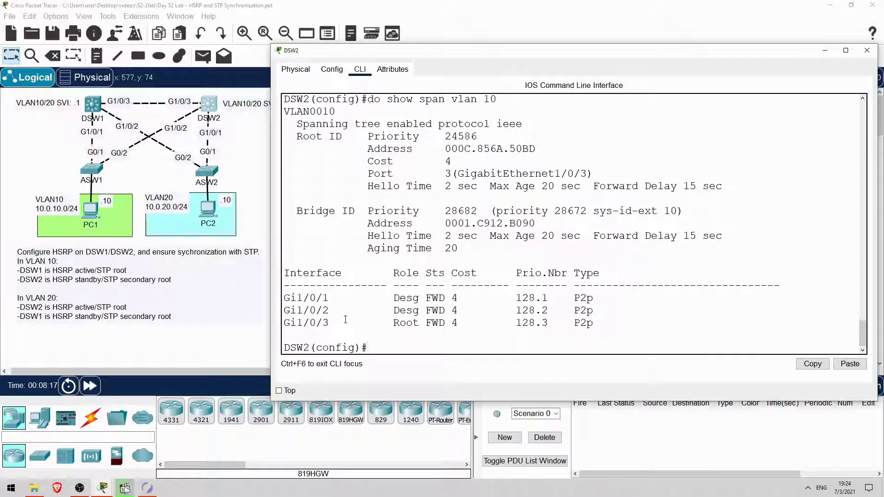
left_click_drag(286, 323, 419, 323)
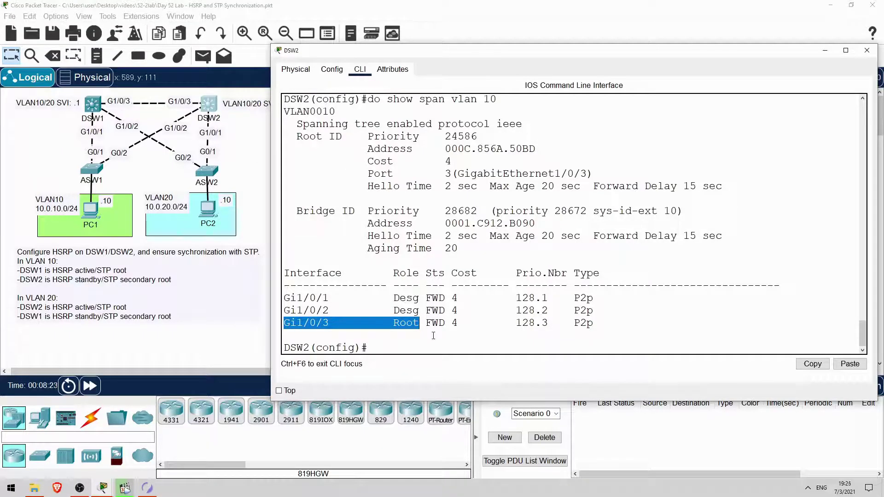
left_click(419, 330)
On DSW2 interface VLAN 10, enable HSRP version 2 with group 10 gateway 10.0.10.254
key("Return")
key("Return")
key("Return")
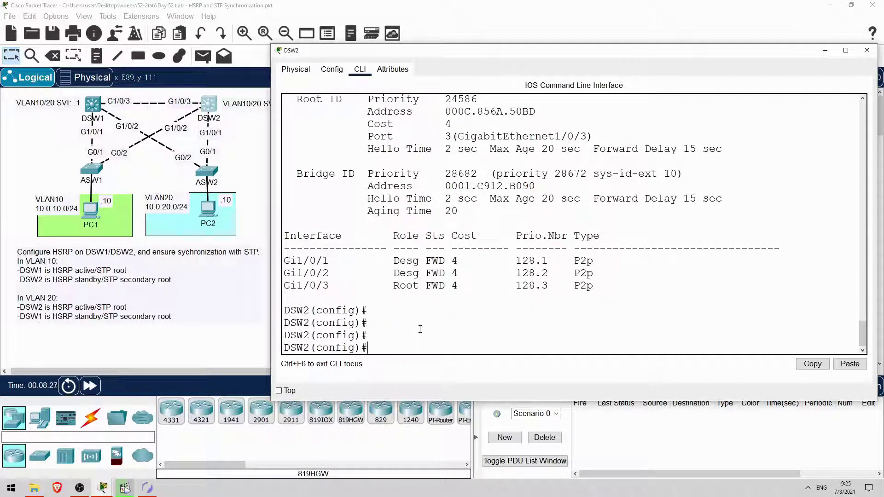
type("int vlan")
type(" 10")
key("Return")
key("Return")
type("standby ver")
key("Tab")
type("2")
key("Return")
type("standby 10")
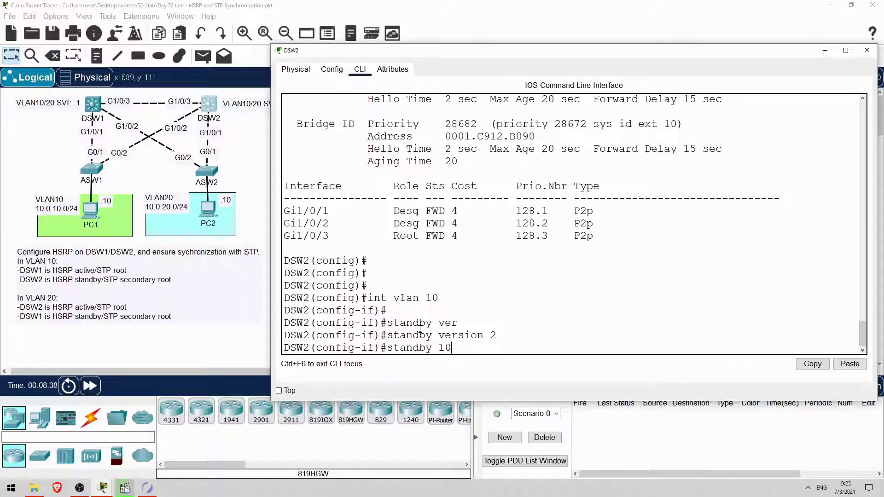
type(" ip 10.0.10.254")
key("Return")
key("Return")
key("Return")
key("Return")
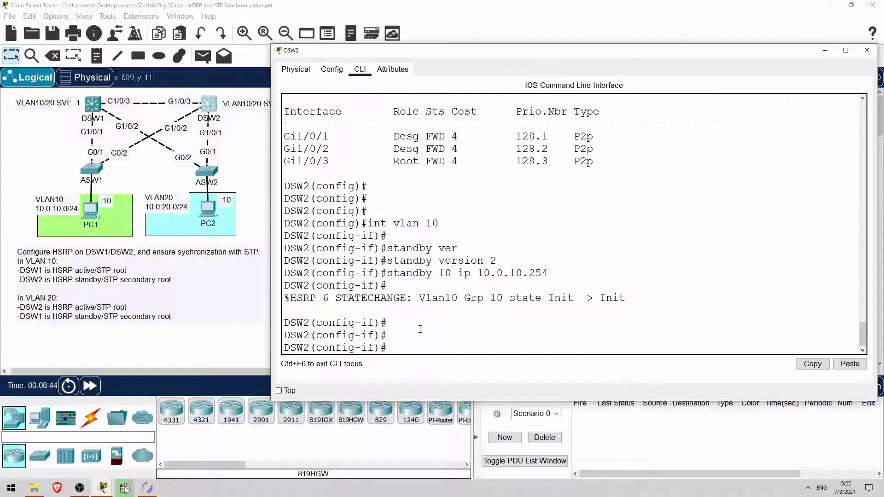
type("standby")
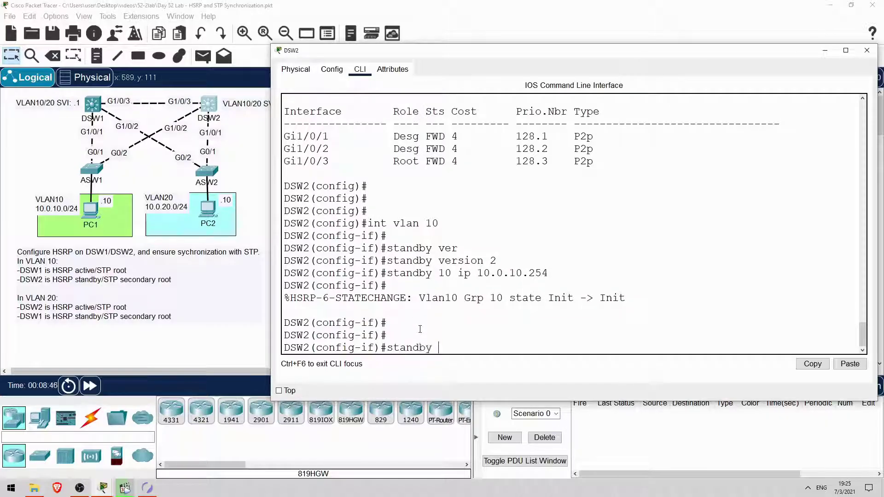
type(" 10 pri")
Set DSW2's group 10 priority to 95 and enable preempt
key("Tab")
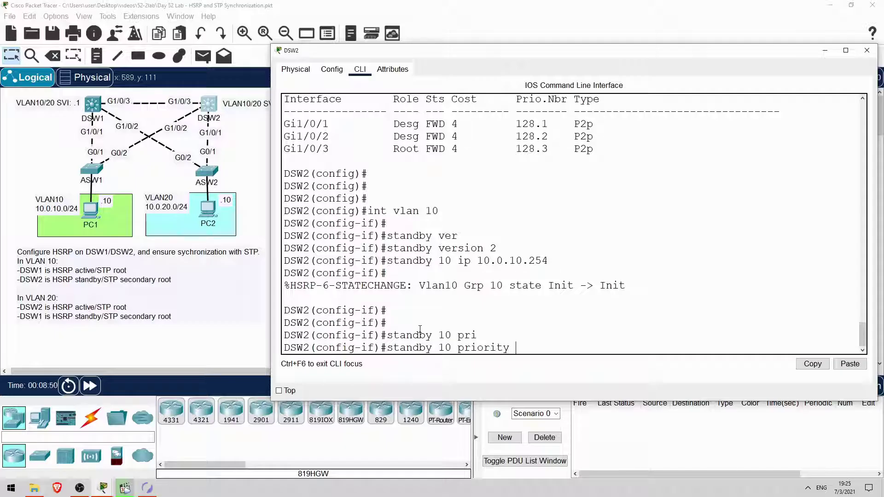
type("95")
key("Return")
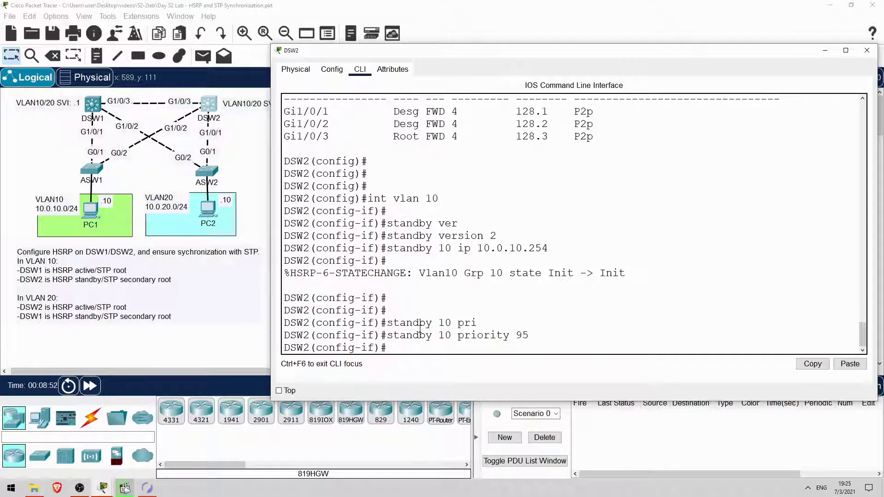
key("Up")
key("BackSpace")
key("BackSpace")
key("BackSpace")
key("BackSpace")
key("BackSpace")
key("BackSpace")
key("BackSpace")
key("BackSpace")
type("e")
key("Tab")
key("Return")
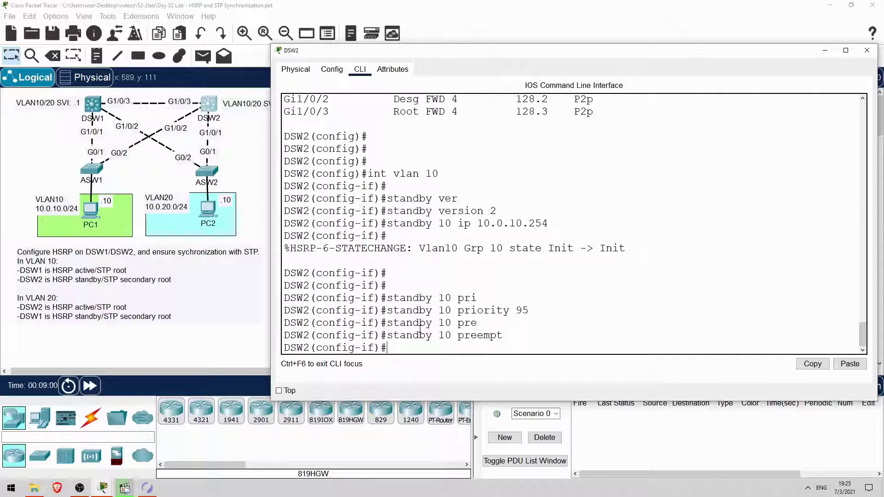
type("int vlan 20")
On interface VLAN 20, enable HSRP version 2 with group 20 gateway 10.0.20.254
key("Return")
key("Return")
type("standby ver 2")
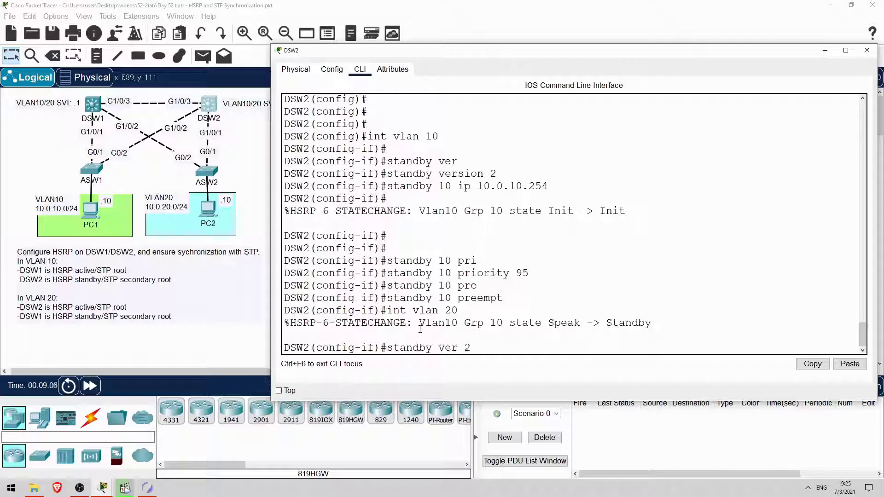
key("Return")
type("standby 20 ip 10.0.20")
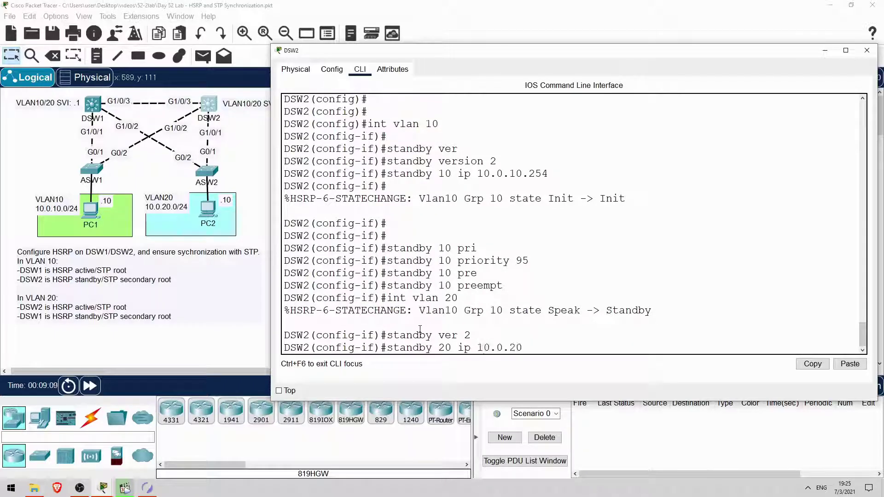
type(".254")
key("Return")
key("Up")
key("BackSpace")
key("BackSpace")
key("BackSpace")
key("BackSpace")
key("BackSpace")
key("BackSpace")
key("BackSpace")
key("BackSpace")
key("BackSpace")
key("BackSpace")
key("BackSpace")
key("BackSpace")
type("pri")
Set DSW2's group 20 priority to 105 and enable preempt
key("Tab")
type("105")
key("Return")
key("Up")
key("BackSpace")
key("BackSpace")
key("BackSpace")
key("BackSpace")
type("re")
key("Tab")
key("Return")
key("Return")
key("Return")
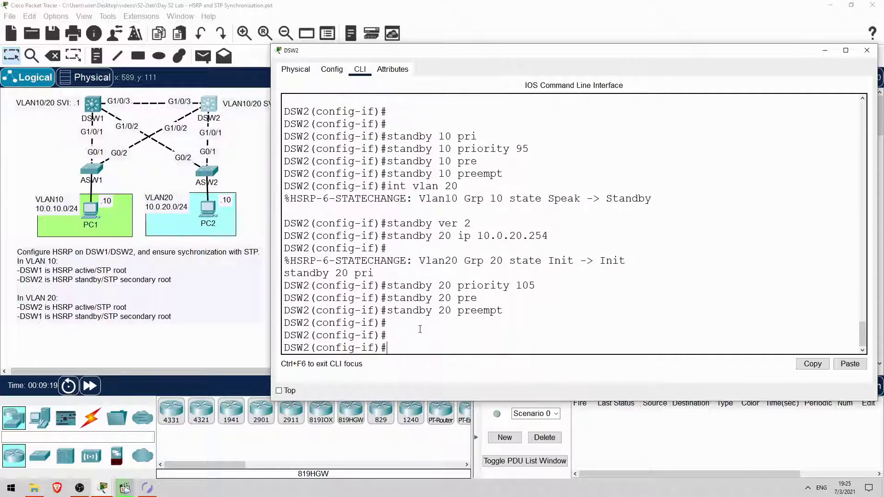
key("Return")
type("end")
key("Return")
key("Return")
key("Return")
key("Return")
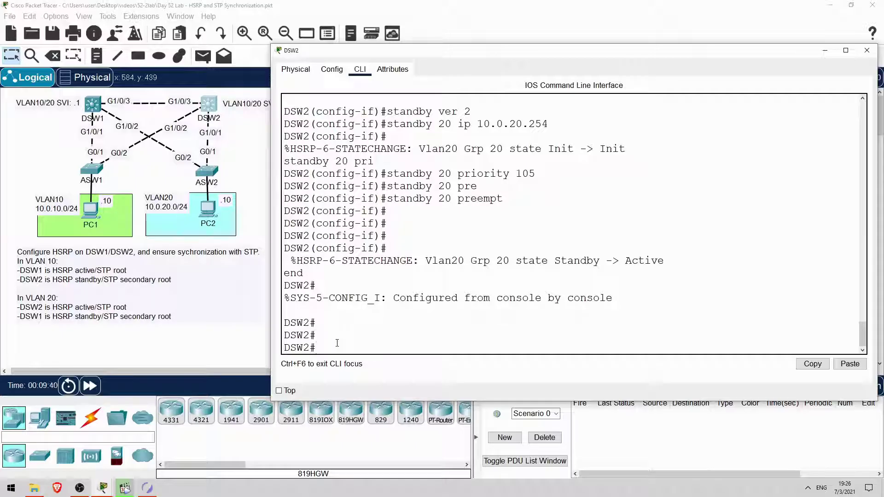
type("show standb")
Run show standby brief on DSW2: standby behind 10.0.10.1 for VLAN 10, active for VLAN 20
key("Tab")
type("br")
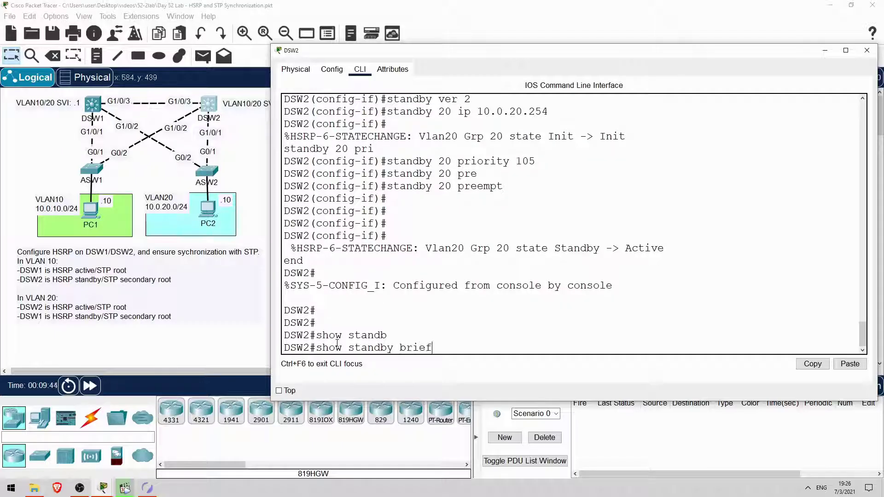
type("ief")
key("Return")
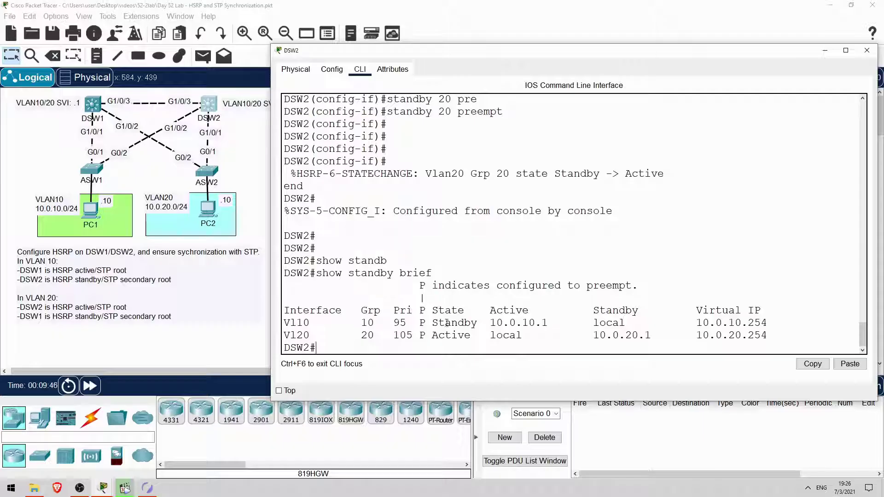
left_click_drag(489, 323, 549, 320)
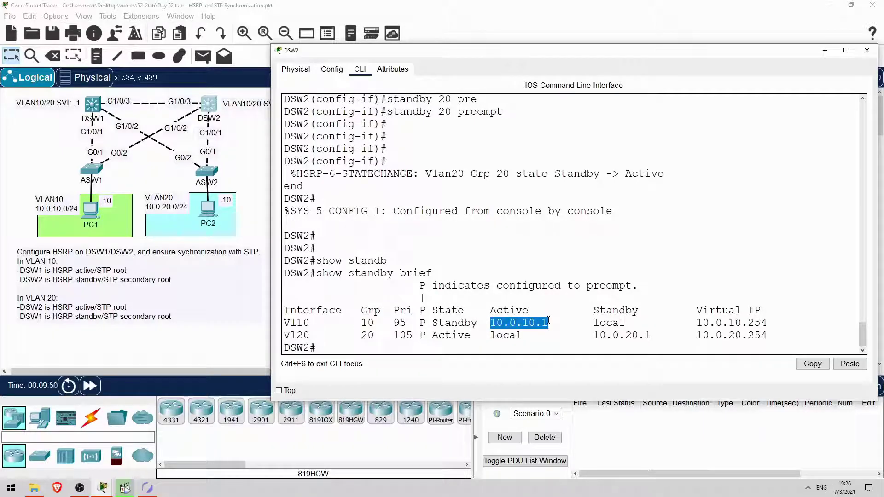
left_click_drag(592, 322, 627, 323)
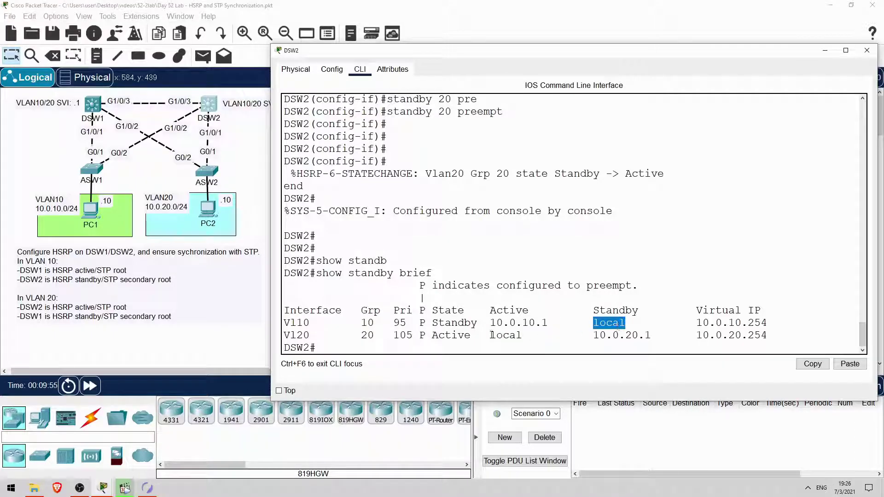
left_click_drag(487, 335, 522, 335)
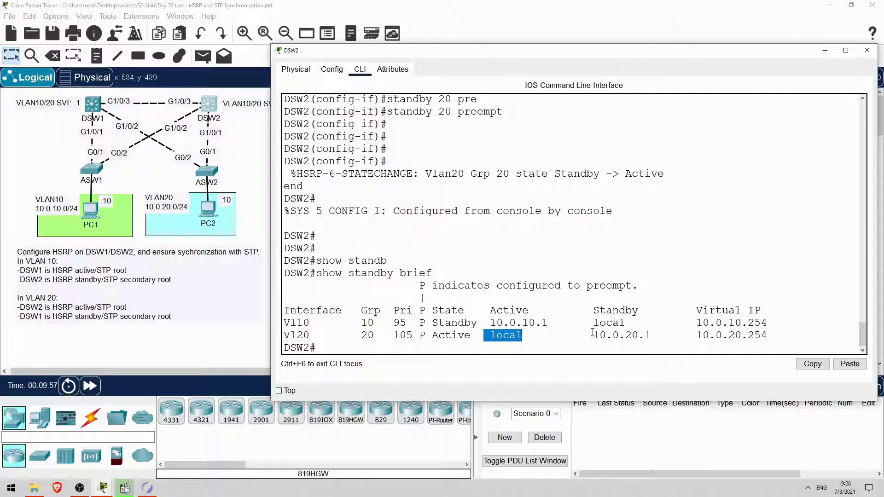
left_click_drag(592, 335, 652, 335)
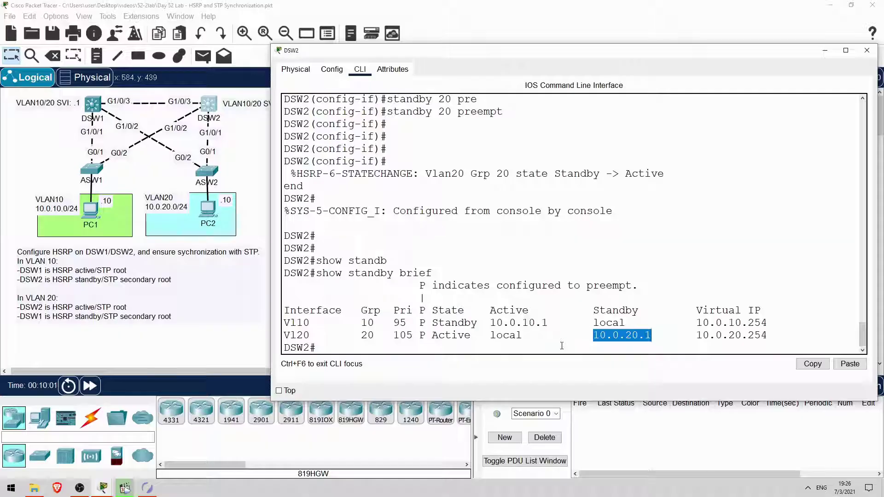
left_click(425, 352)
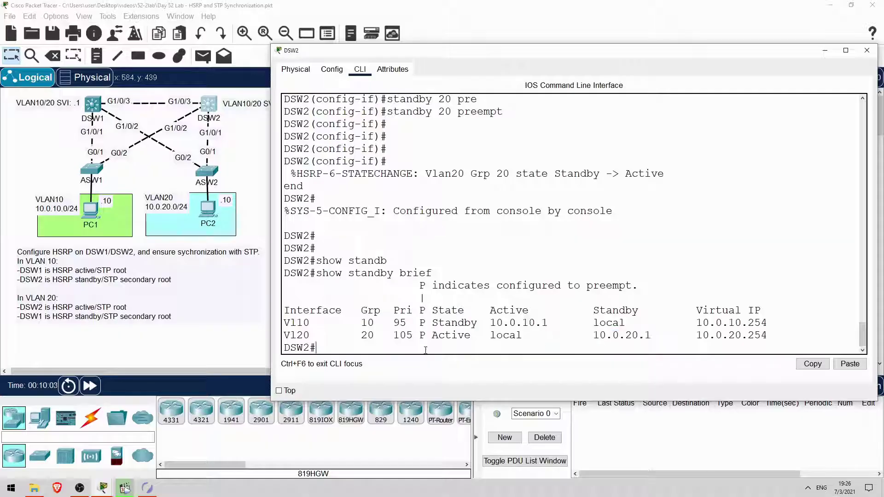
Run show standby brief on DSW1: active for VLAN 10, standby for VLAN 20
left_click(97, 104)
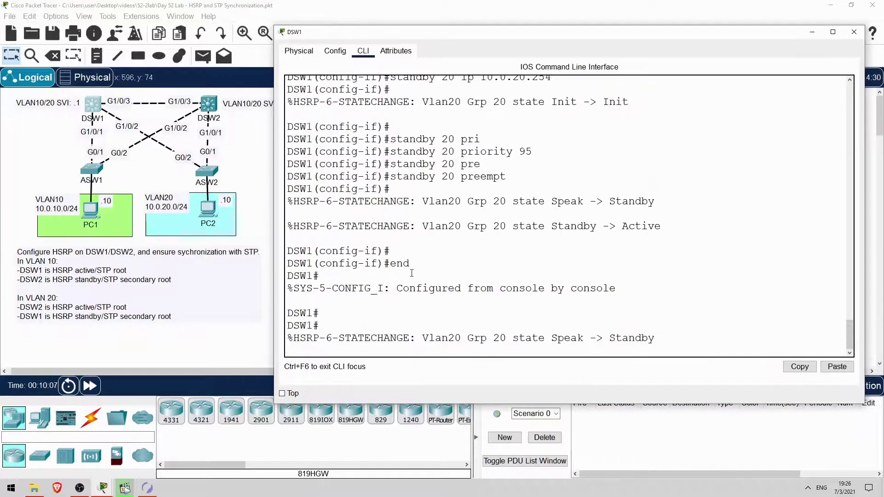
key("Return")
key("Return")
type("show standby br")
key("Tab")
key("Return")
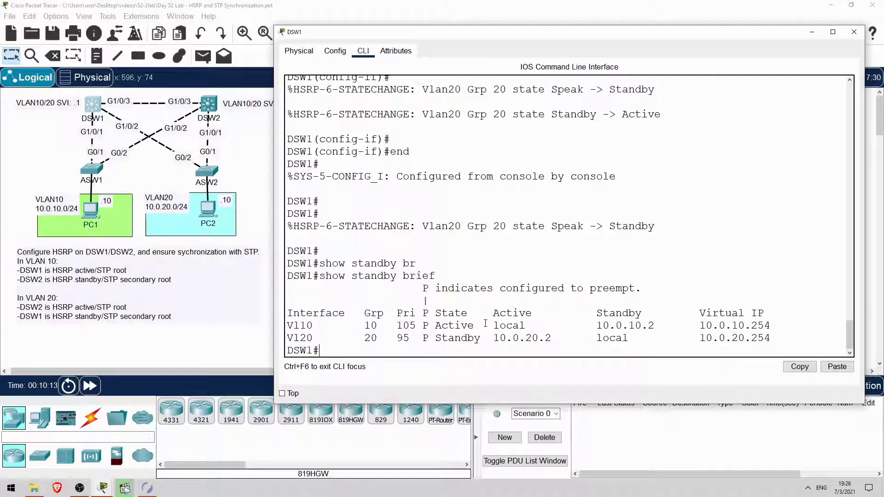
left_click_drag(489, 325, 674, 325)
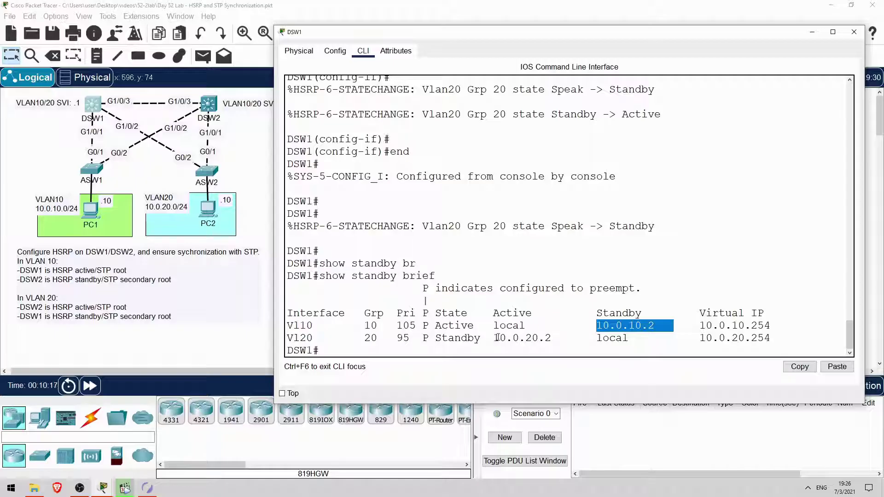
left_click_drag(492, 338, 617, 343)
left_click(501, 351)
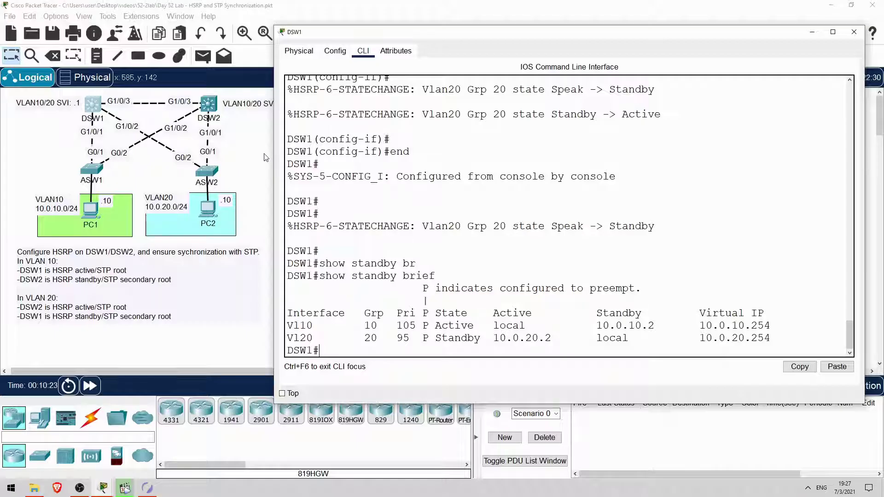
Go back to the network topology, briefly selecting and deselecting DSW2
left_click(355, 165)
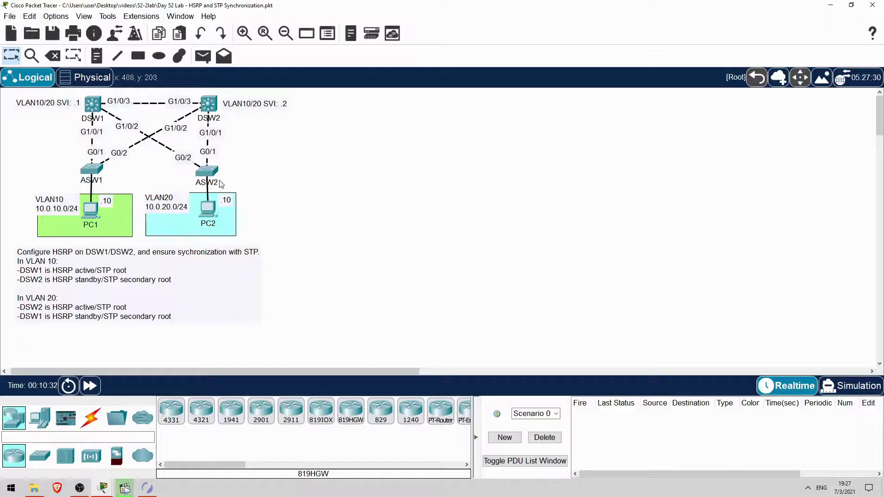
left_click_drag(245, 130, 194, 94)
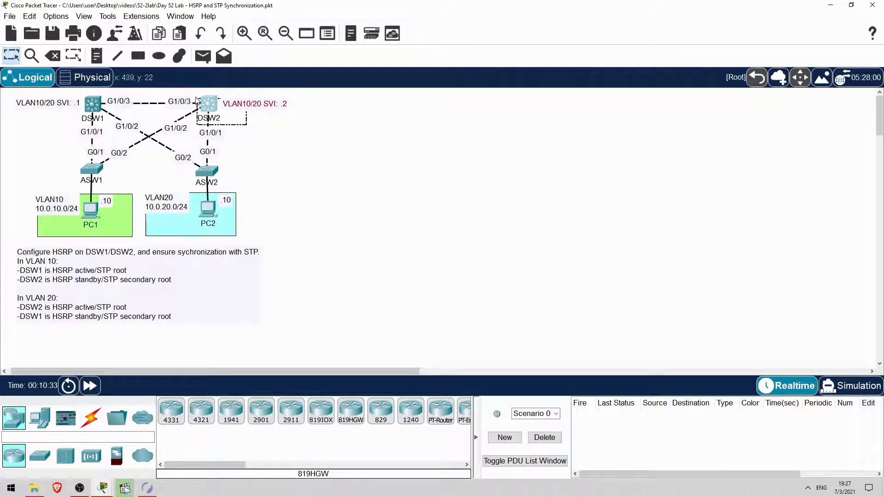
left_click(242, 140)
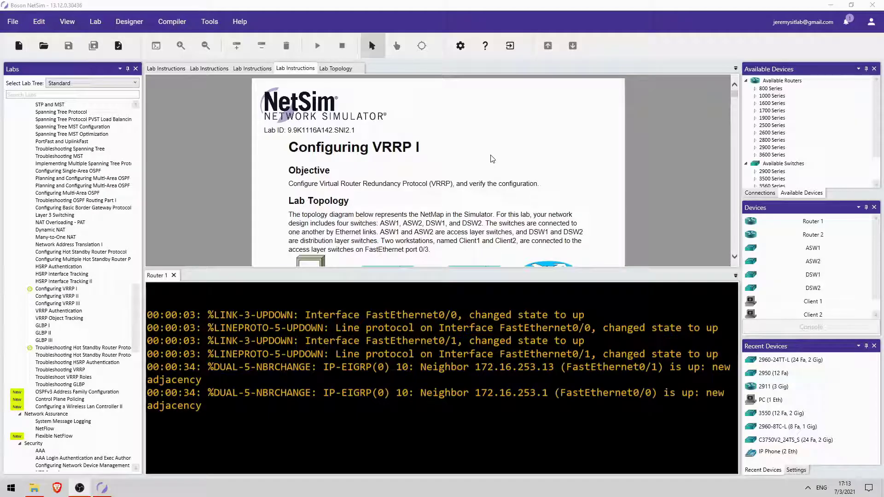
key("alt+Tab")
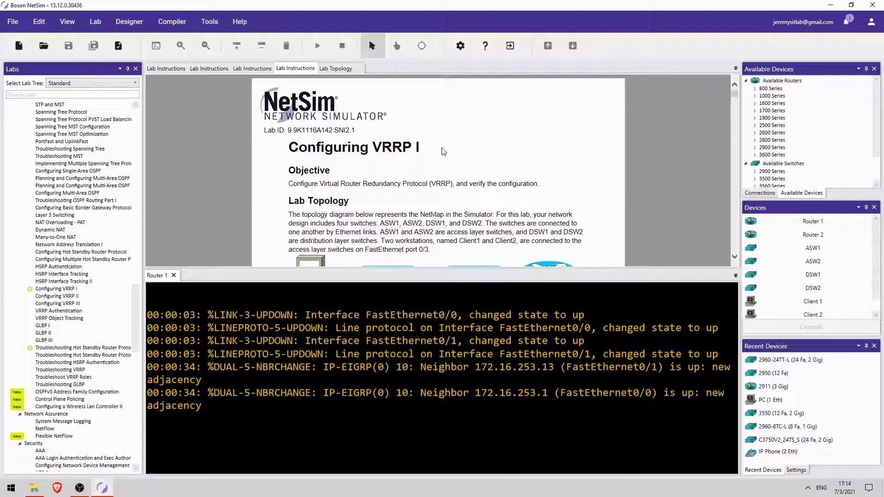
scroll(407, 173, "down", 2)
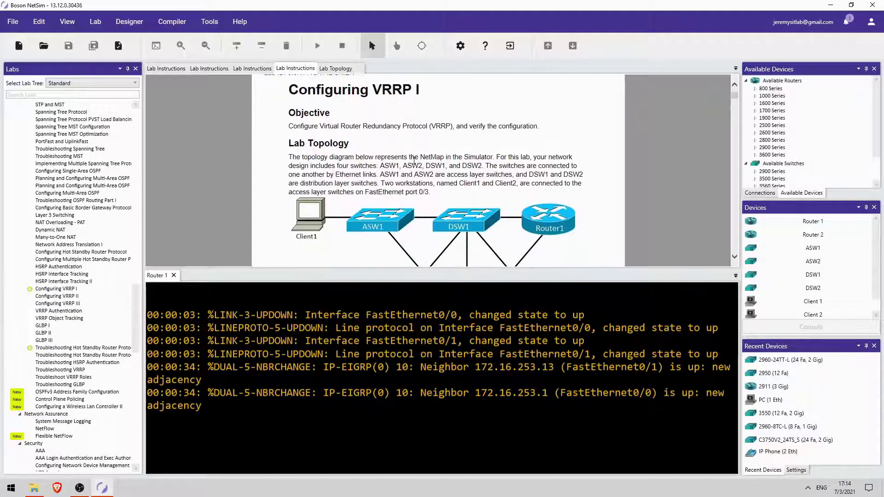
scroll(406, 169, "down", 2)
scroll(404, 162, "down", 2)
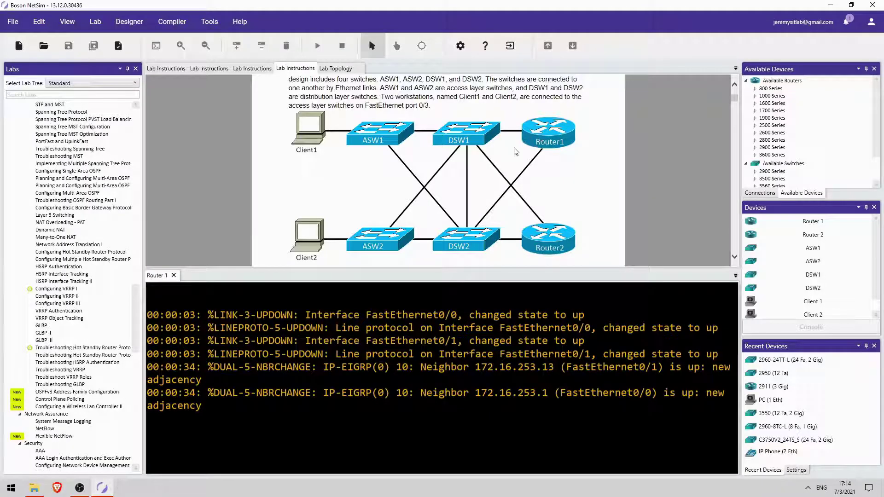
scroll(515, 148, "down", 2)
scroll(492, 150, "down", 3)
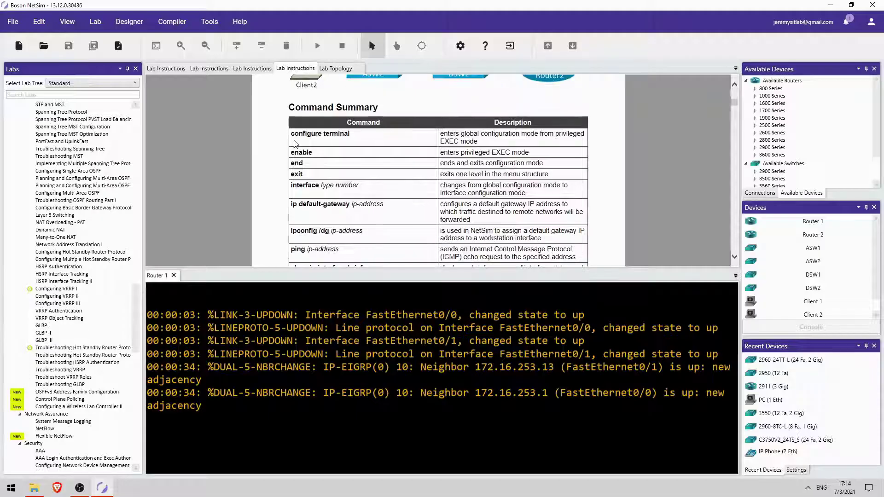
scroll(311, 140, "down", 2)
scroll(320, 125, "down", 3)
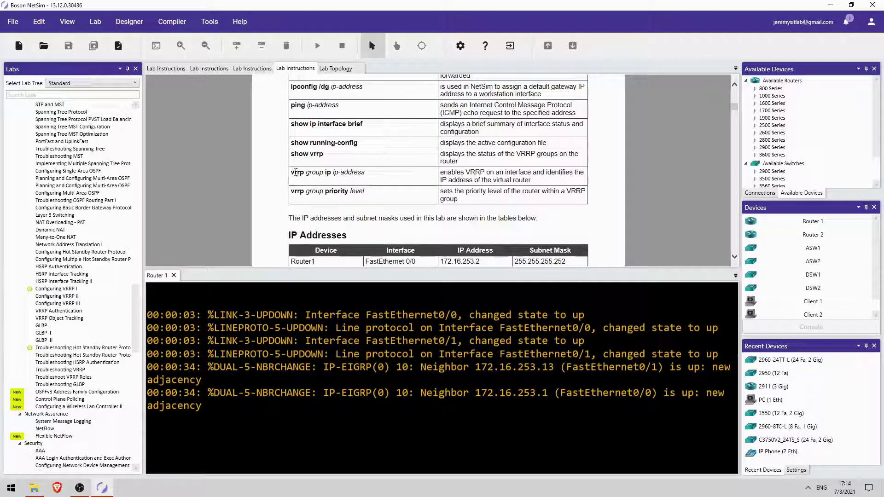
scroll(253, 176, "down", 3)
scroll(266, 161, "down", 1)
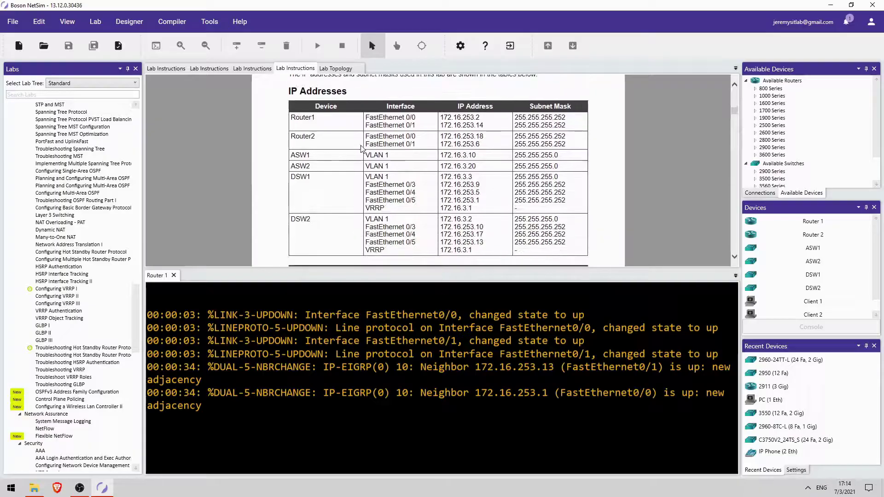
scroll(423, 176, "down", 2)
scroll(411, 166, "down", 2)
scroll(400, 155, "down", 2)
scroll(381, 140, "down", 3)
scroll(379, 138, "down", 1)
scroll(373, 136, "up", 2)
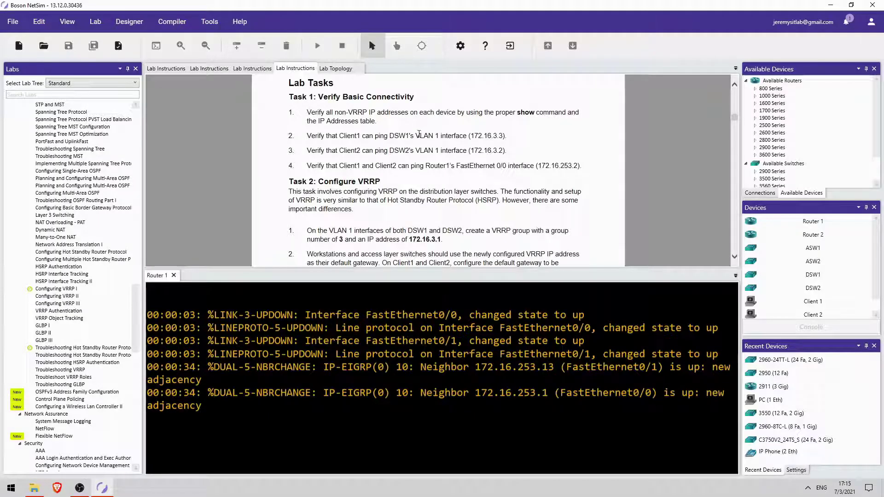
scroll(404, 135, "down", 3)
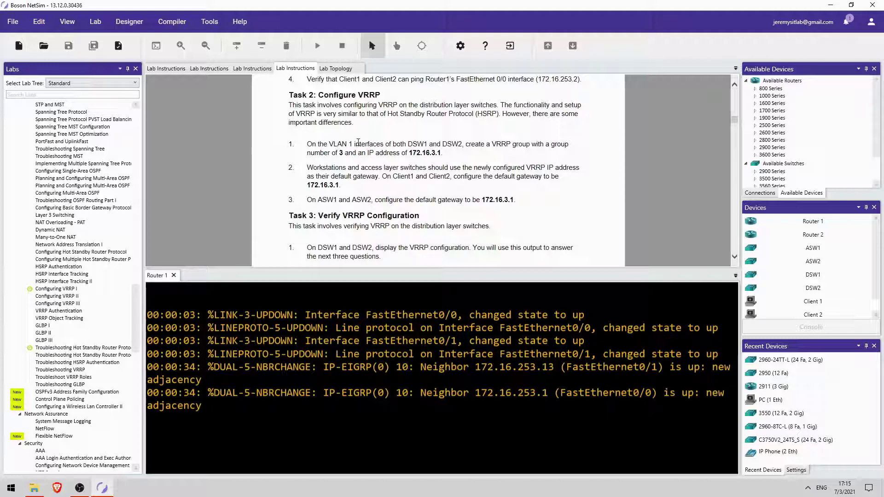
Open console terminals to DSW1 and DSW2 from the Devices list
left_click(813, 274)
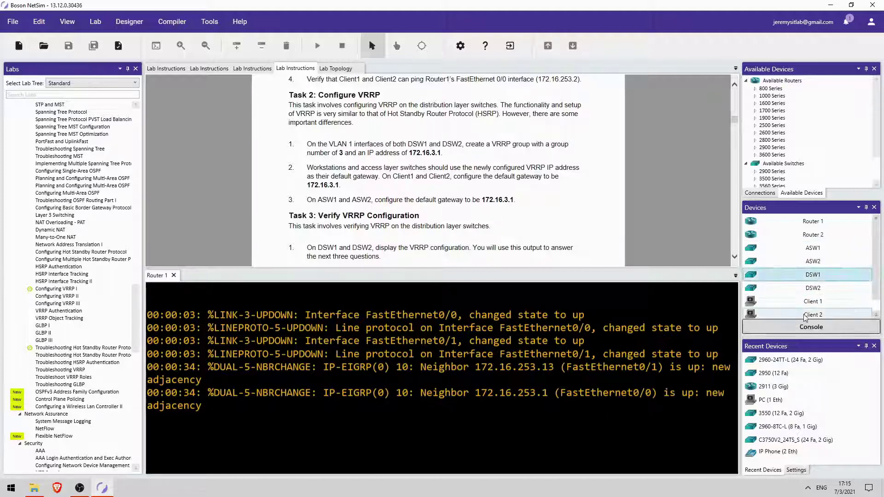
left_click(804, 330)
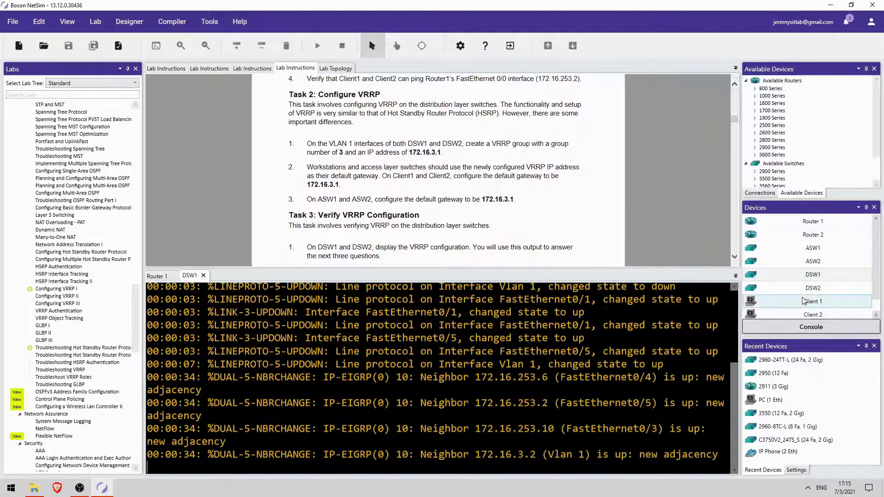
left_click(822, 327)
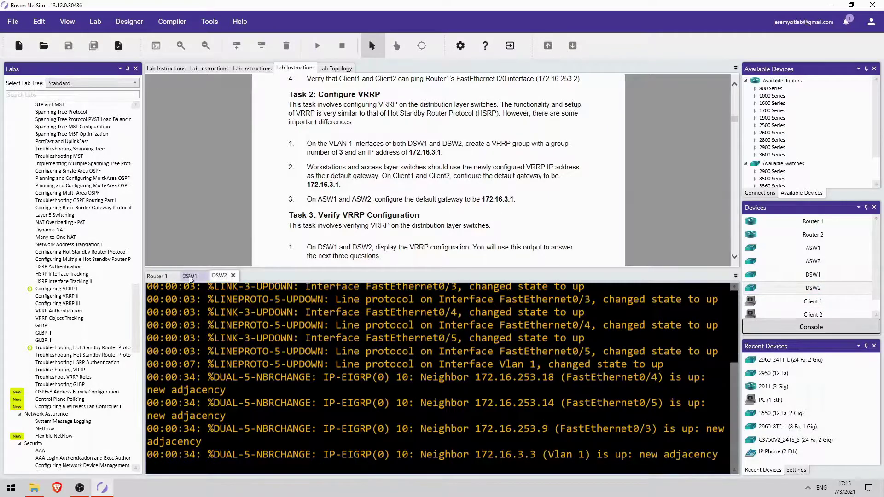
On DSW1's VLAN 1, configure vrrp 3 ip 172.16.3.1 and note the Master transition
key("Return")
key("Return")
key("Return")
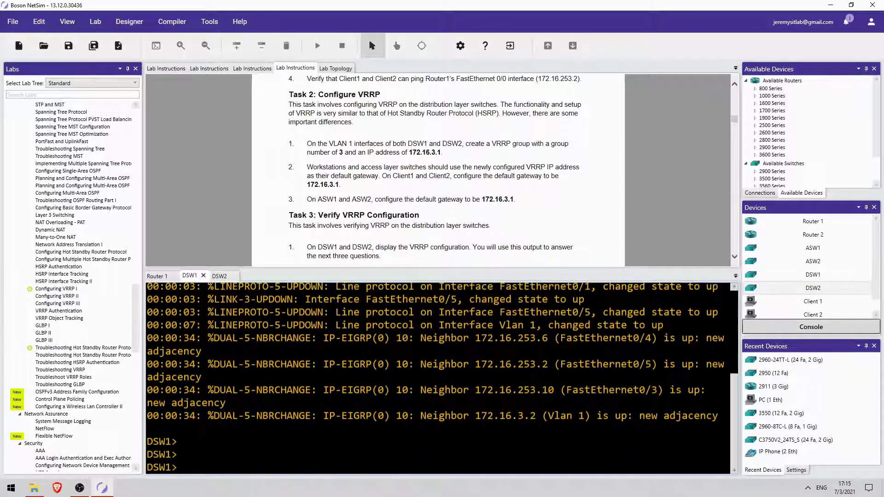
type("en")
key("Return")
type("conf t")
key("Return")
type("int vlan 1")
key("Return")
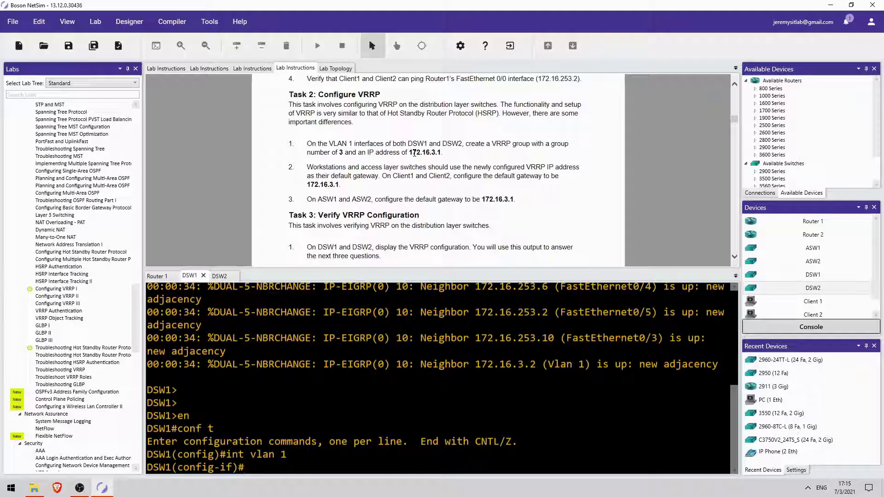
type("vrrp ?")
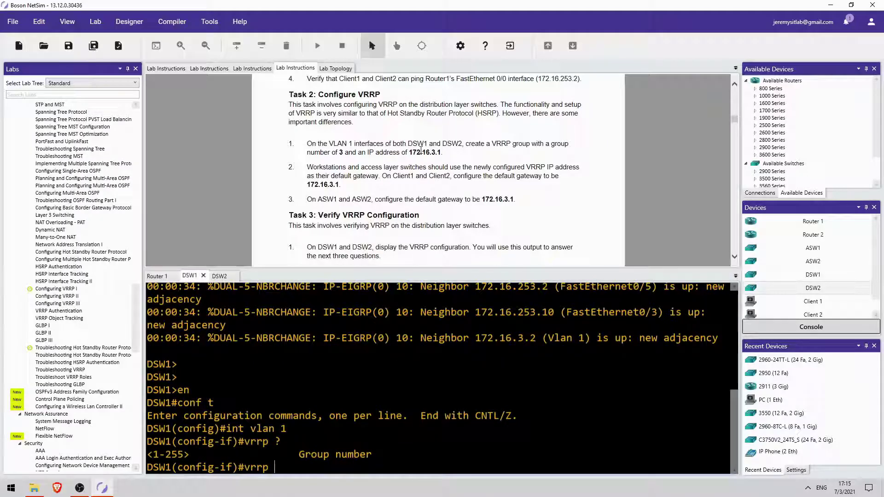
type("?")
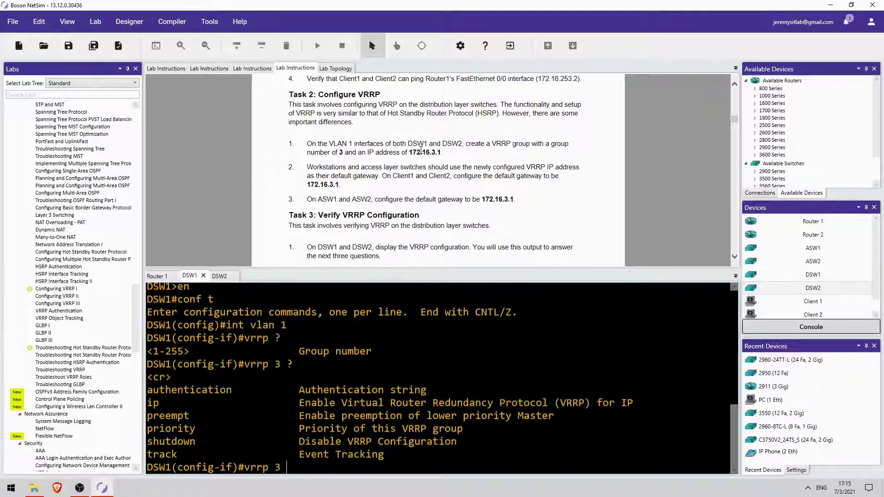
type("p ")
type("?")
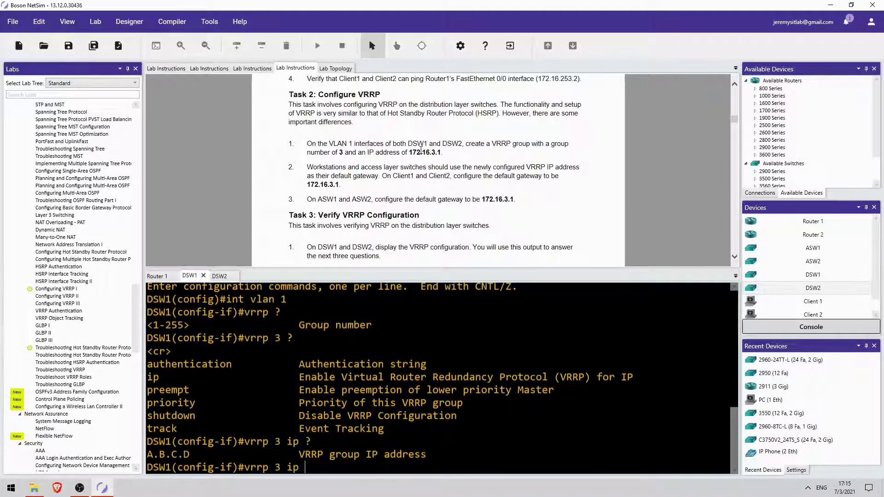
type("72.16.3.1")
key("Return")
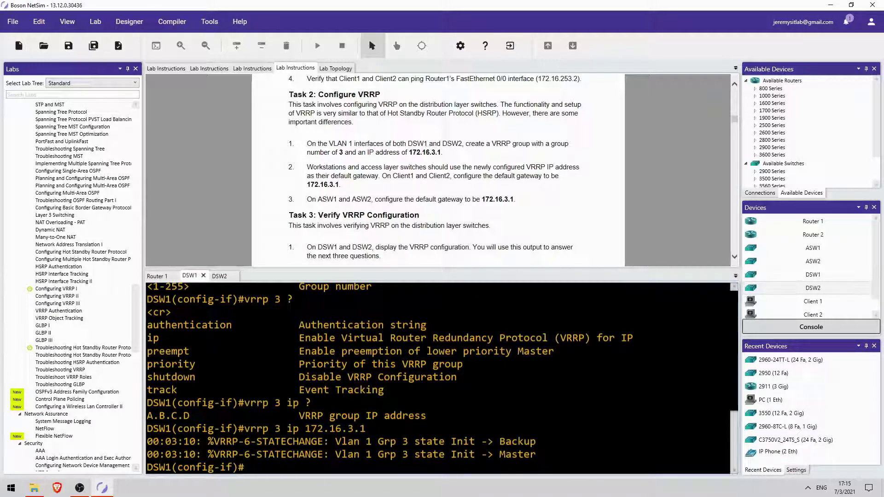
left_click_drag(499, 454, 536, 454)
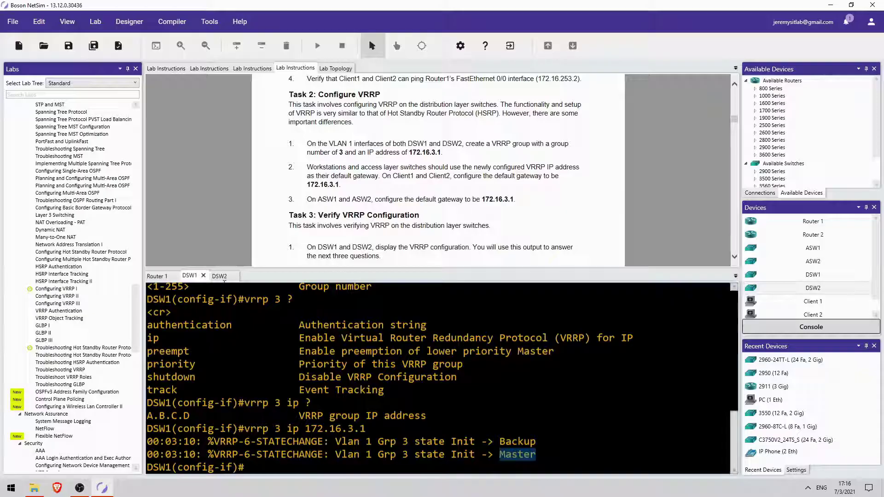
On DSW2's VLAN 1, configure vrrp 3 ip 172.16.3.1, fixing typos, and note the Backup state
left_click(220, 276)
key("Return")
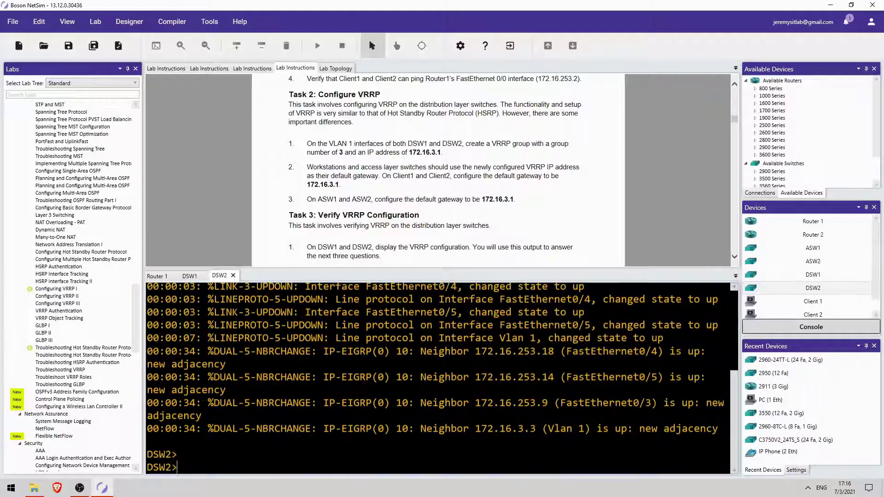
type("en")
key("Return")
type("conf t")
key("Return")
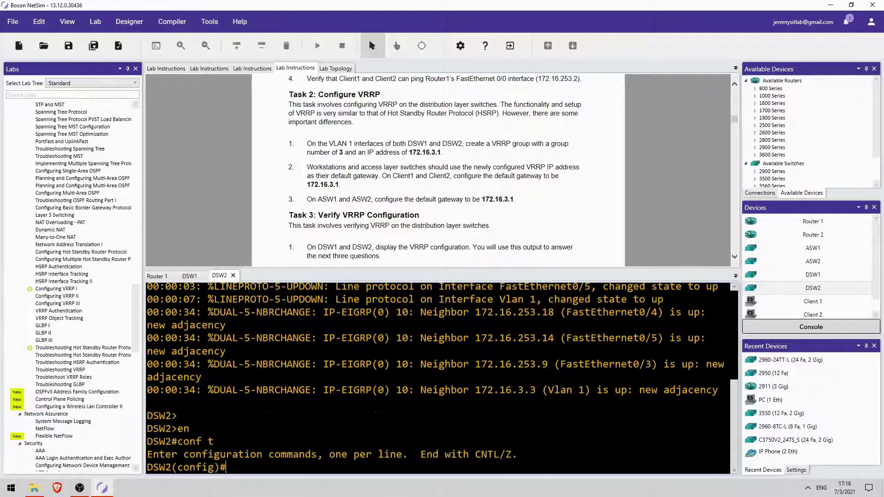
type("int vlan 1")
key("Return")
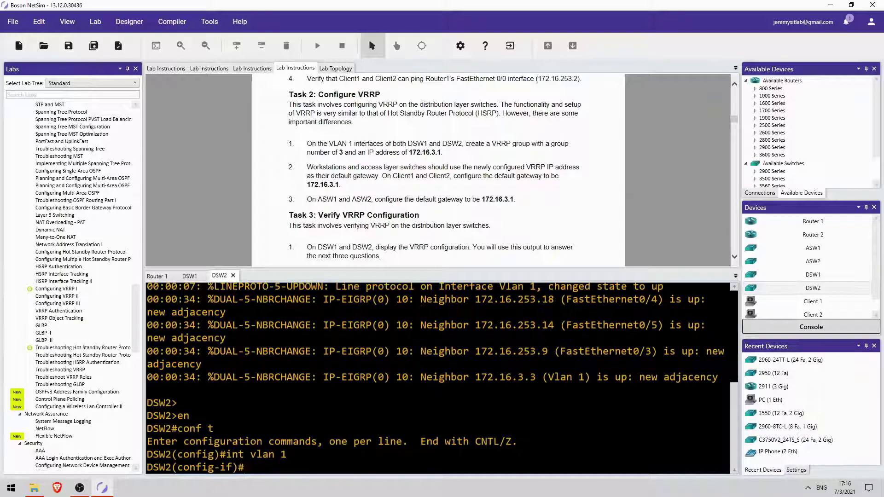
type("standy")
key("BackSpace")
type("by")
key("BackSpace")
key("BackSpace")
key("BackSpace")
type("vrrp 3 ip 172.16.30")
key("BackSpace")
key("BackSpace")
type("3.1")
key("Return")
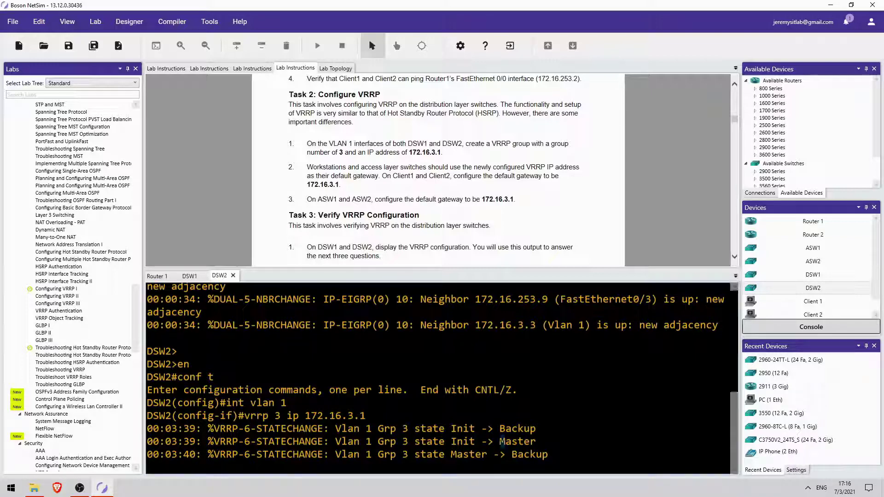
mouse_move(499, 441)
left_mouse_down()
mouse_move(536, 442)
mouse_move(549, 454)
left_mouse_up()
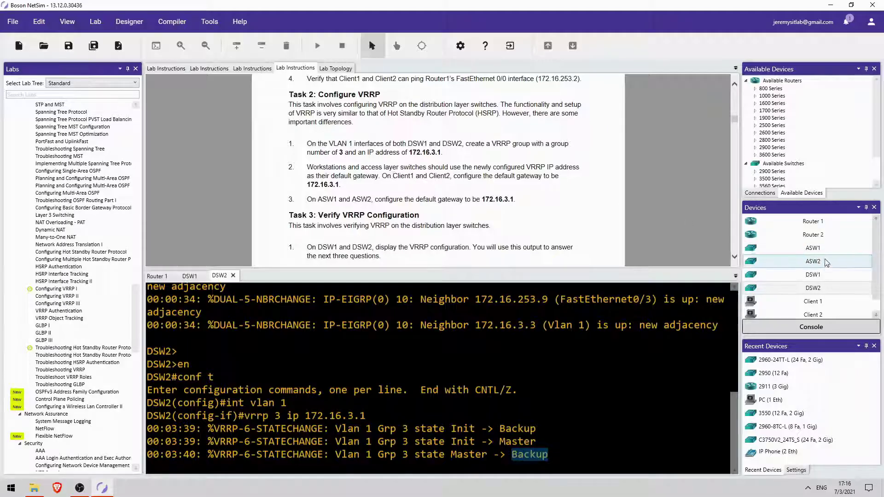
scroll(428, 173, "up", 3)
scroll(400, 187, "up", 3)
scroll(378, 201, "up", 5)
scroll(378, 201, "up", 3)
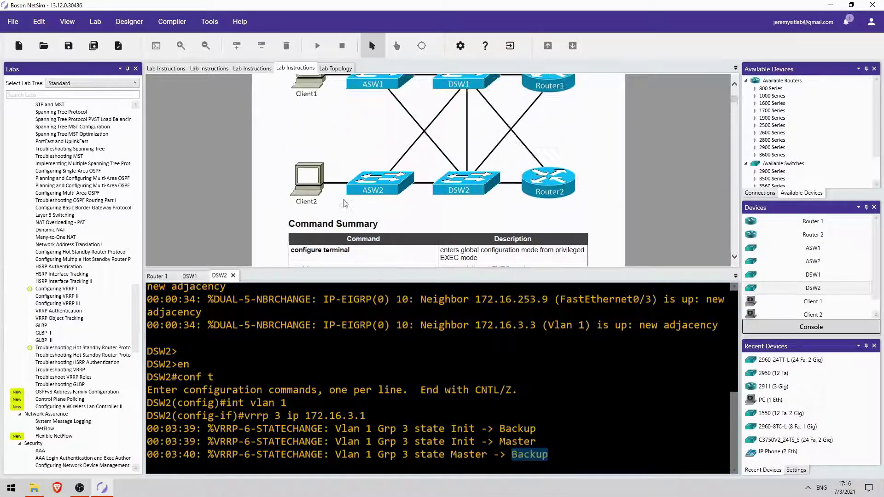
scroll(296, 173, "down", 2)
scroll(313, 233, "down", 5)
scroll(312, 232, "down", 5)
scroll(313, 233, "up", 2)
scroll(818, 287, "down", 1)
Open console terminals to Client 1 and Client 2
left_click(819, 287)
left_click(812, 327)
left_click(811, 302)
left_click(811, 326)
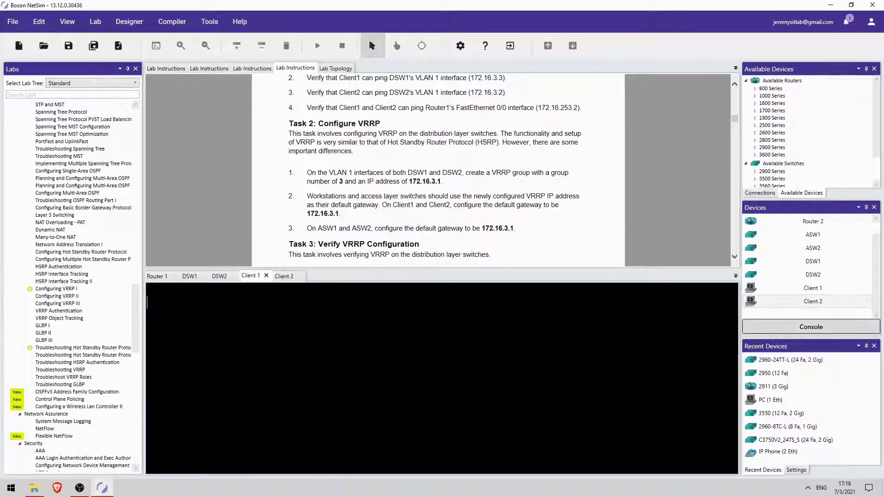
Set Client 1's default gateway to 172.16.3.1 with ipconfig /dg
key("Return")
key("Return")
type("ipconfig /ip")
key("BackSpace")
type("g 172.16.3.1")
key("Return")
Set Client 2's default gateway to 172.16.3.1 with ipconfig /dg
left_click(290, 276)
key("Return")
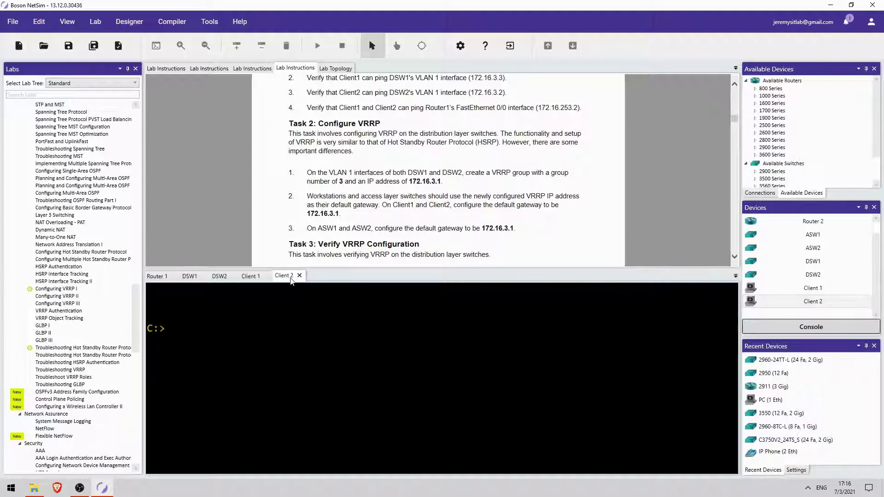
type("ipconfig /dg 172.16.3.1")
key("Return")
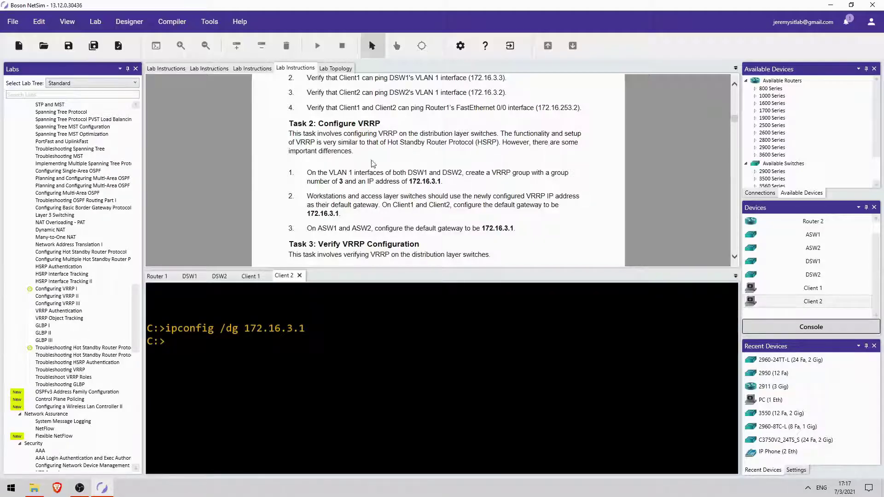
scroll(359, 204, "down", 1)
scroll(359, 203, "down", 1)
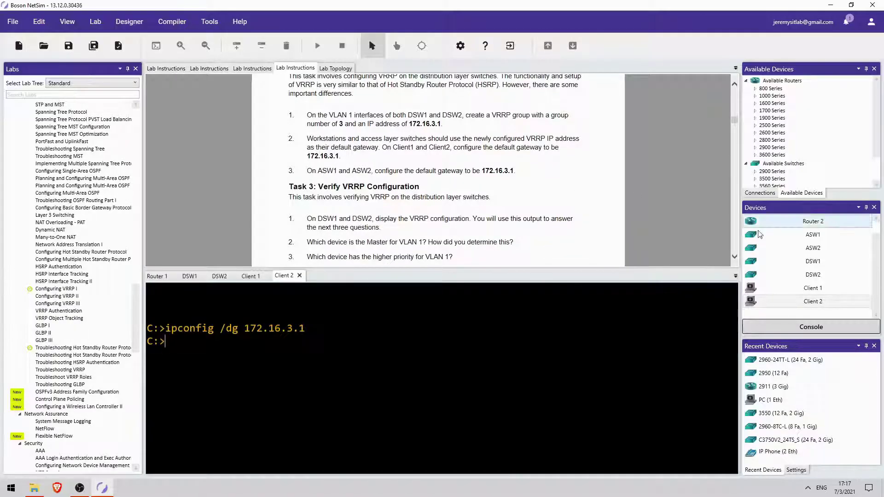
Open console terminals to ASW1 and ASW2
left_click(794, 234)
left_click(808, 330)
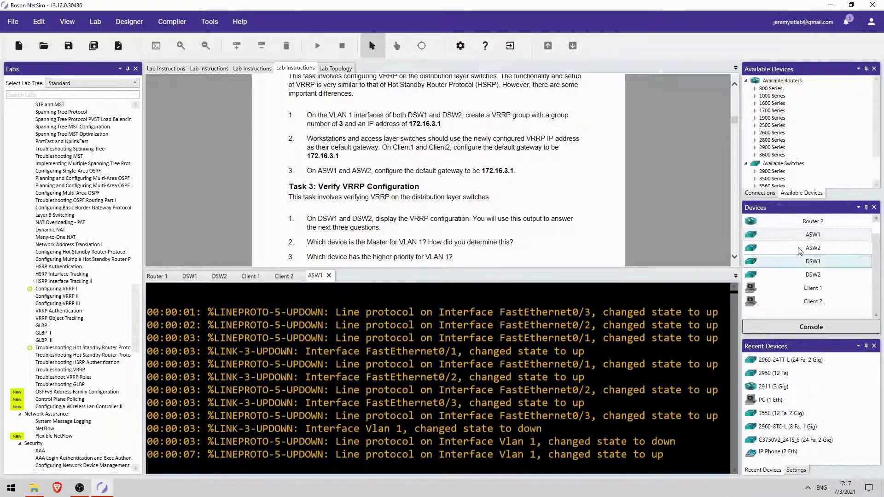
left_click(801, 248)
left_click(811, 327)
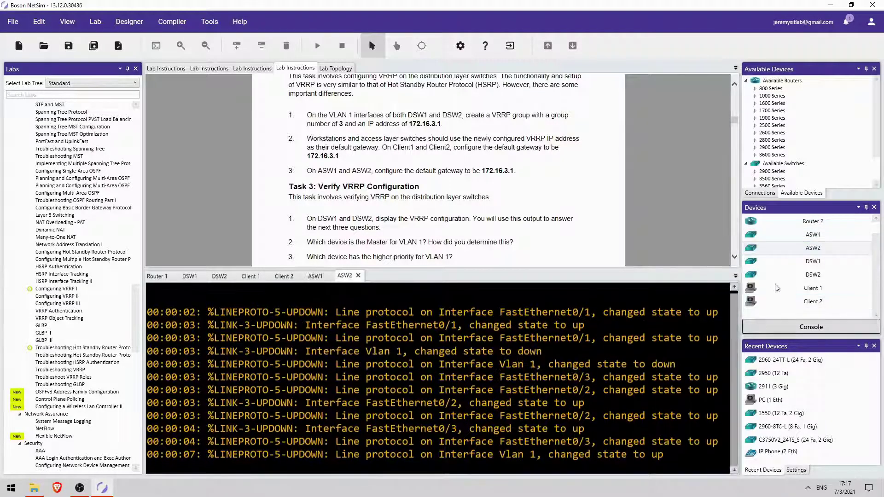
Configure ip default-gateway 172.16.3.1 on ASW1
left_click(315, 275)
key("Return")
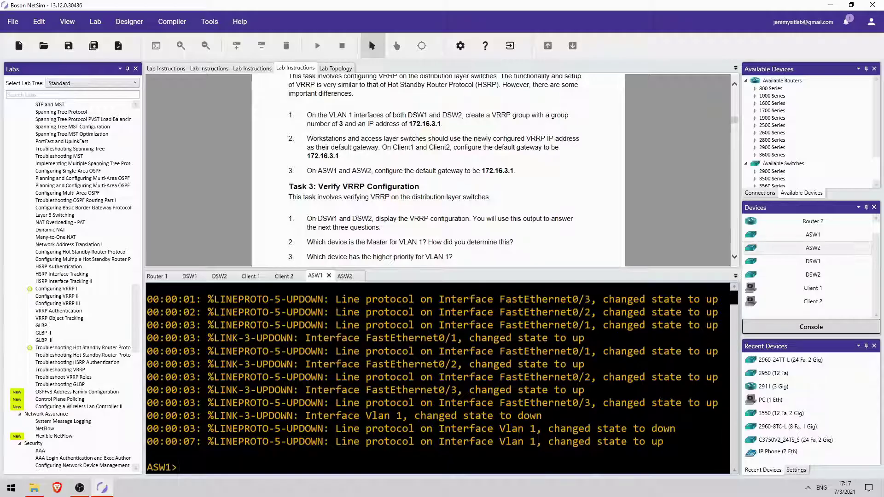
key("Return")
type("en")
key("Return")
type("conf t")
key("Return")
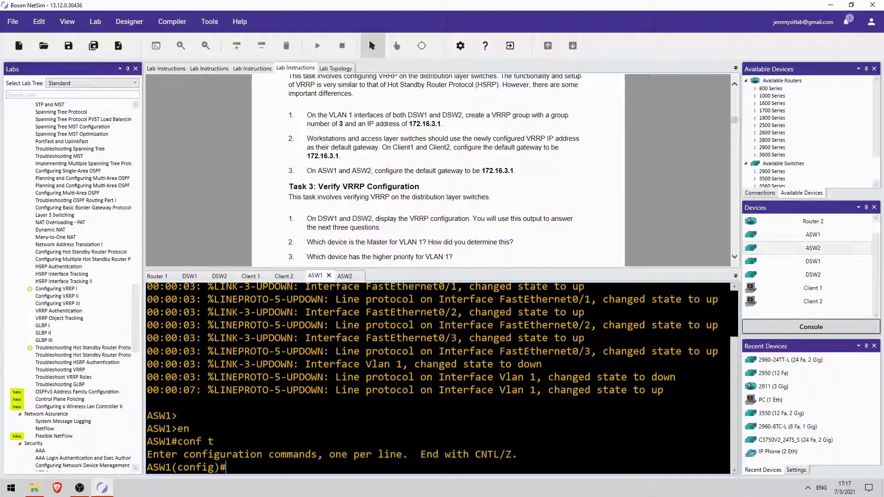
type("ip def")
key("Tab")
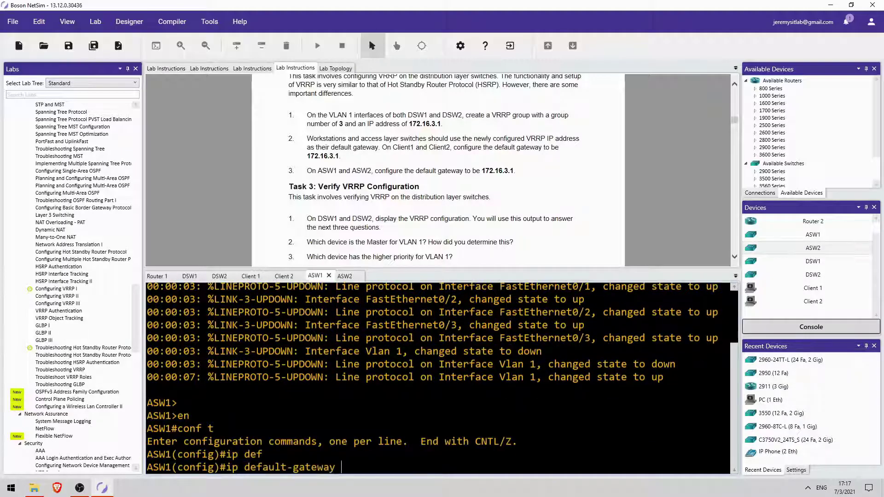
type("172.16.23.")
key("BackSpace")
key("BackSpace")
key("BackSpace")
type("3.1")
key("Return")
Configure ip default-gateway 172.16.3.1 on ASW2
left_click(345, 276)
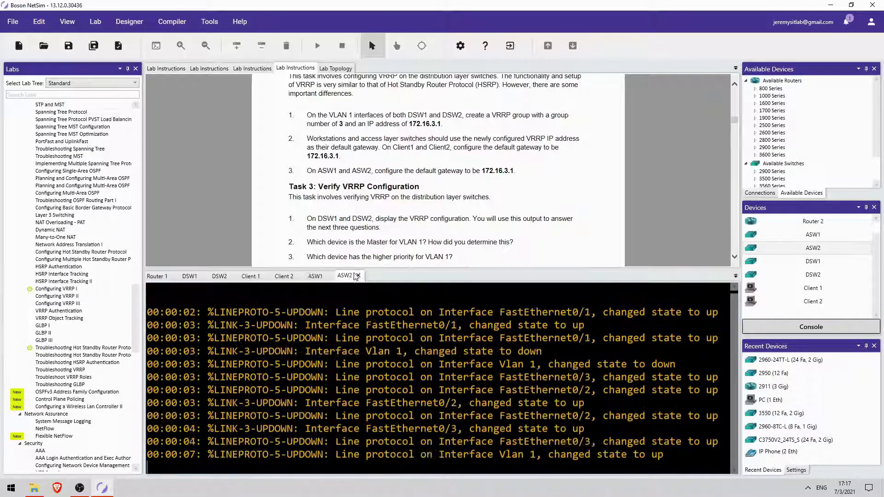
type("en")
key("Return")
type("conf")
key("BackSpace")
key("BackSpace")
type("nf t")
key("Return")
type("ip def")
key("Tab")
type("172.16.3.1")
key("Return")
scroll(352, 259, "down", 2)
scroll(327, 172, "down", 2)
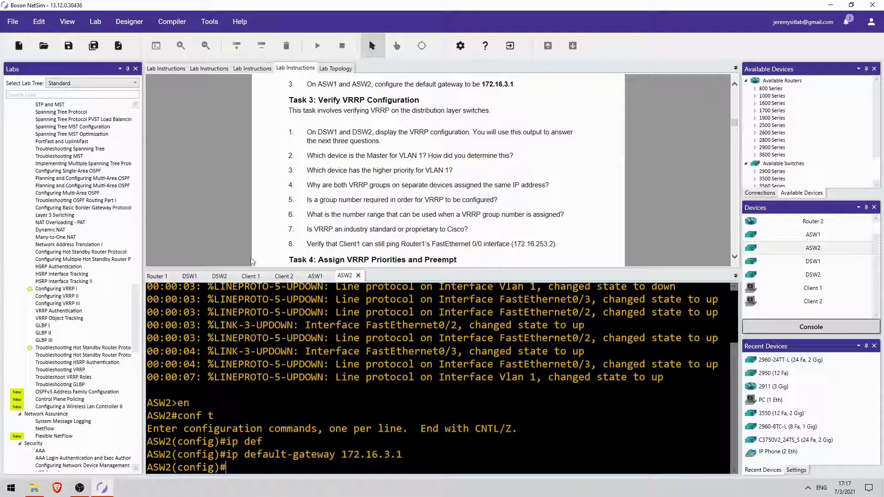
Run show vrrp on DSW1, highlighting virtual IP 172.16.3.1, virtual MAC, Master state and priority 100
left_click(188, 275)
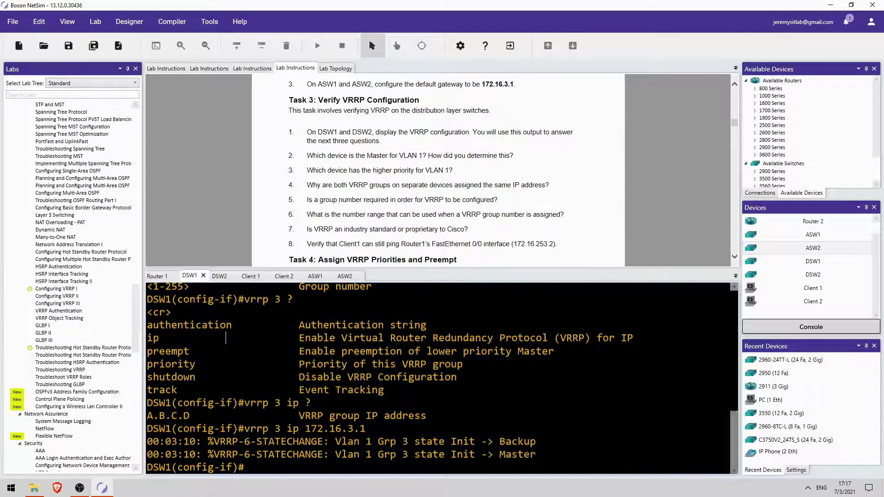
key("Return")
type("end")
key("Return")
key("Return")
type("show vrrp")
key("Return")
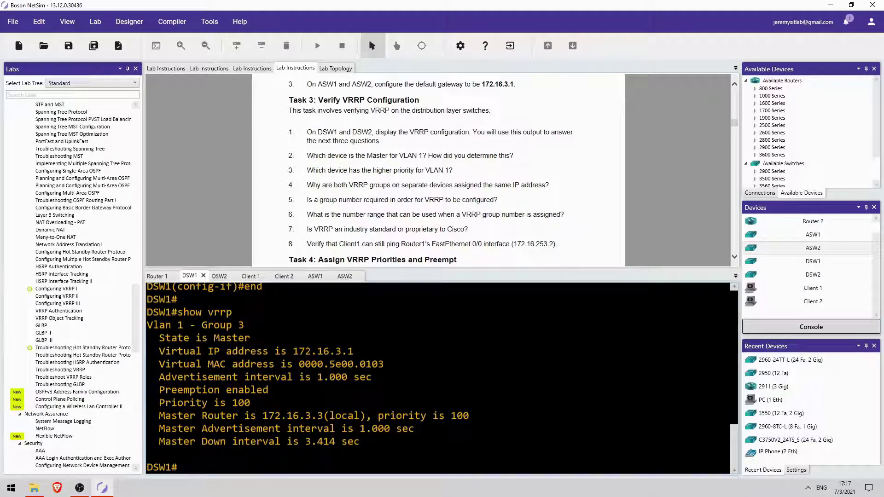
left_click_drag(294, 350, 354, 351)
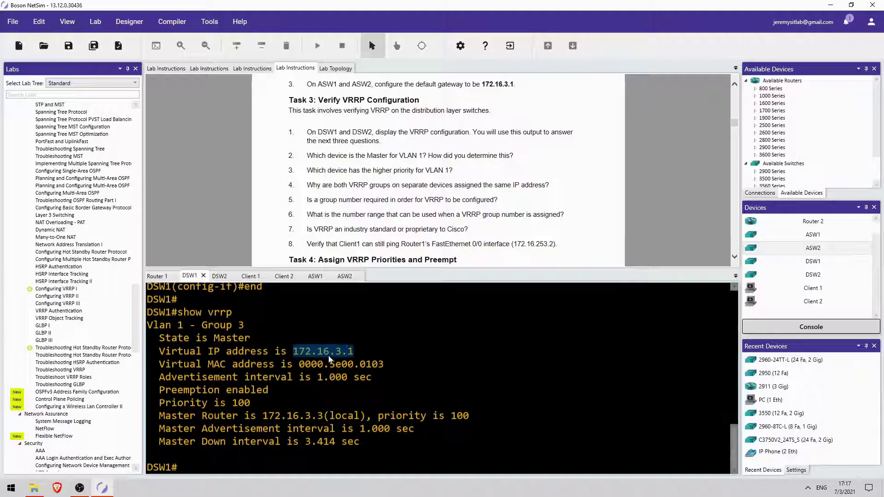
left_click_drag(299, 364, 379, 364)
left_click(377, 364)
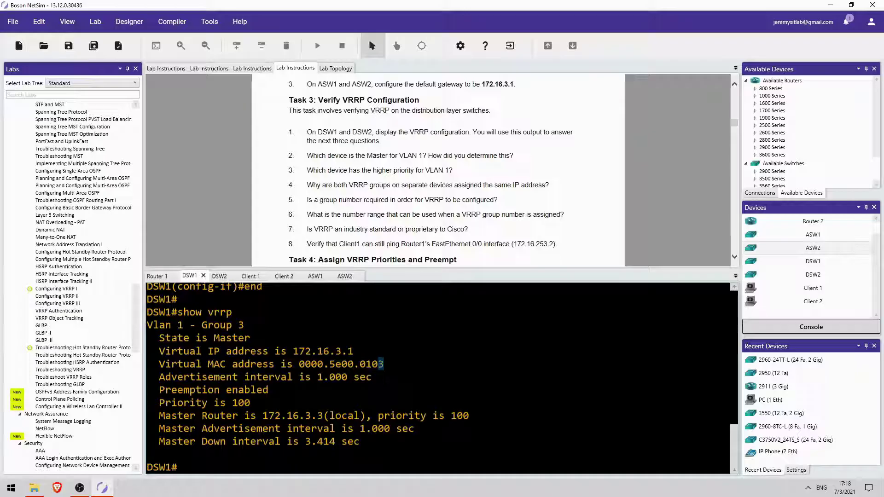
left_click_drag(159, 337, 251, 337)
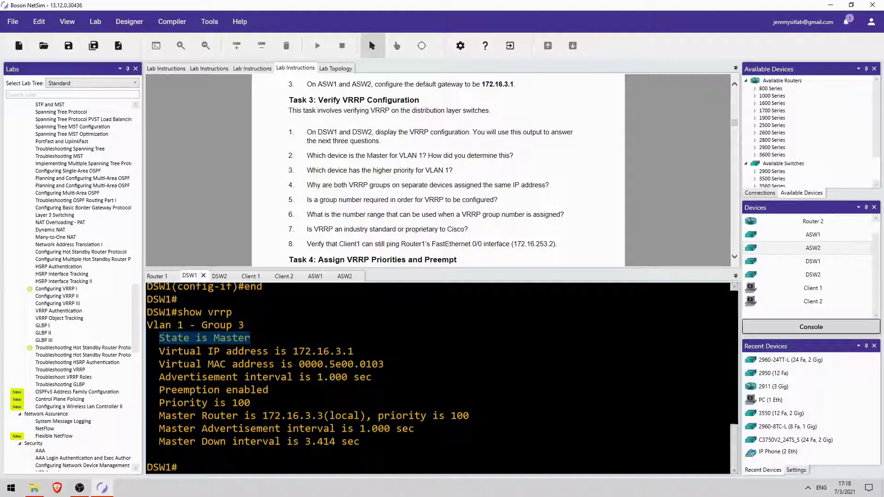
double_click(241, 402)
Run show vrrp on DSW2 and highlight its priority of 100
left_click(219, 275)
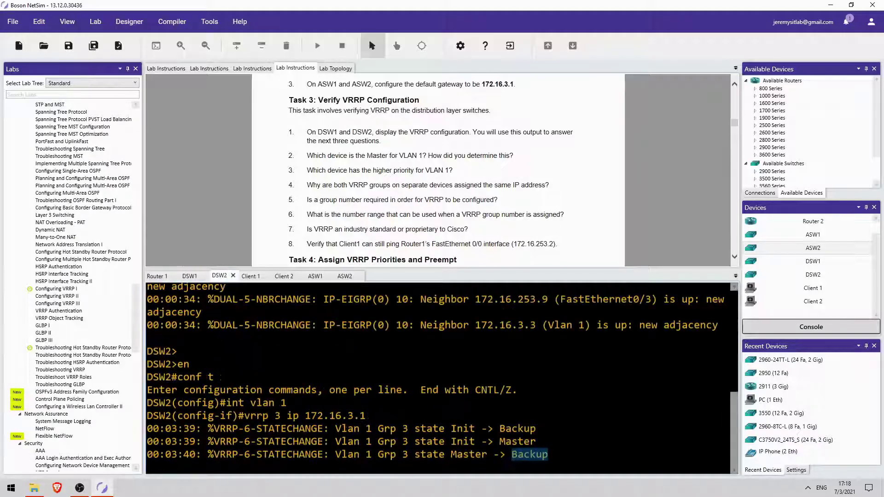
type("end")
key("Return")
type("sho")
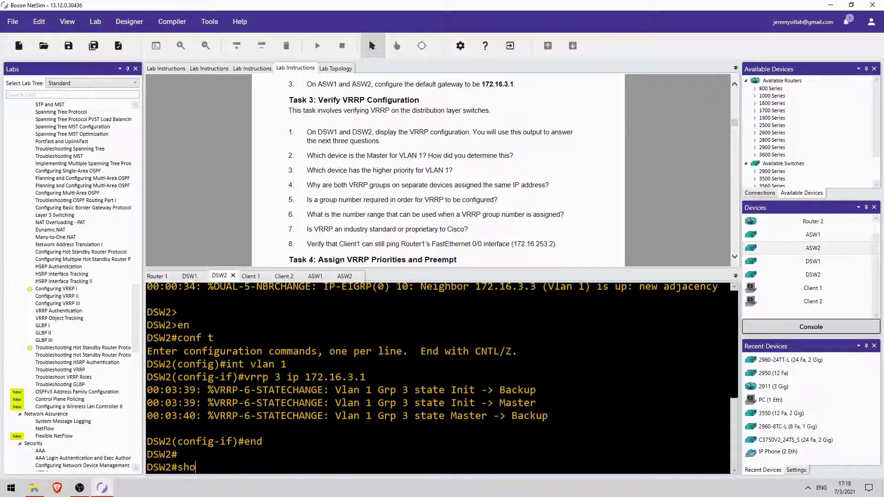
type("w vrrp")
key("Return")
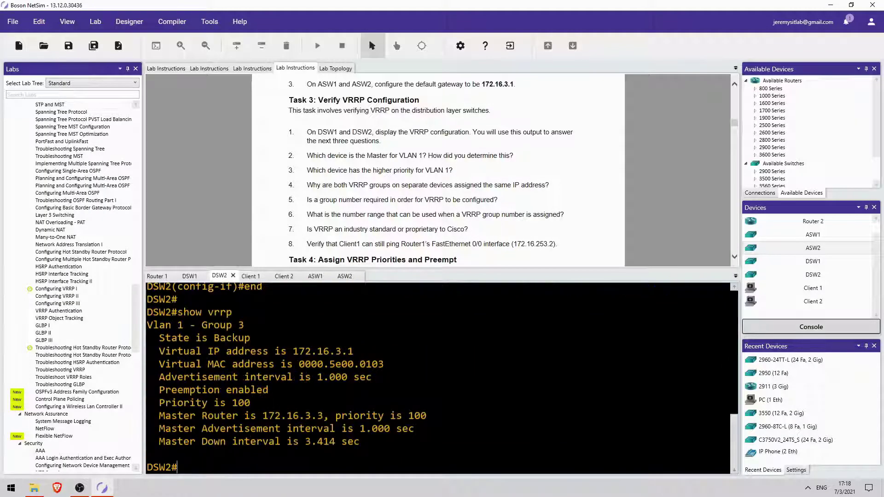
double_click(242, 402)
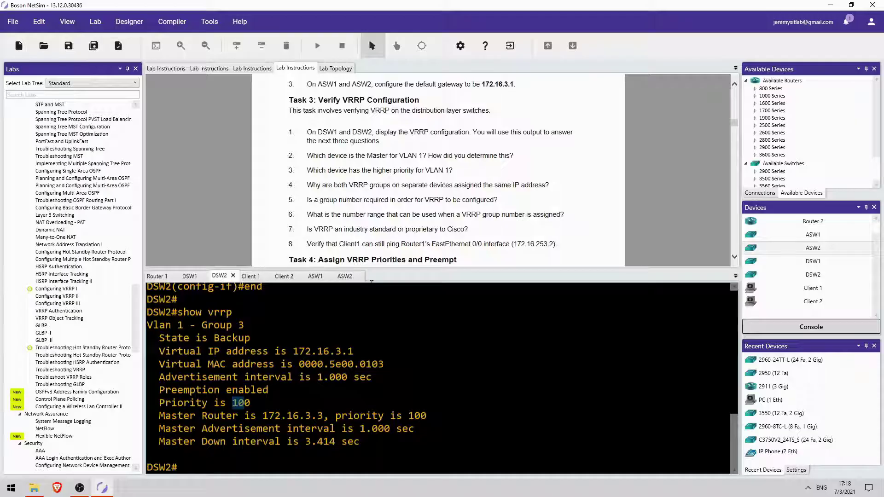
scroll(512, 184, "up", 1)
scroll(449, 186, "up", 5)
scroll(392, 189, "up", 5)
scroll(393, 191, "up", 3)
scroll(449, 176, "up", 2)
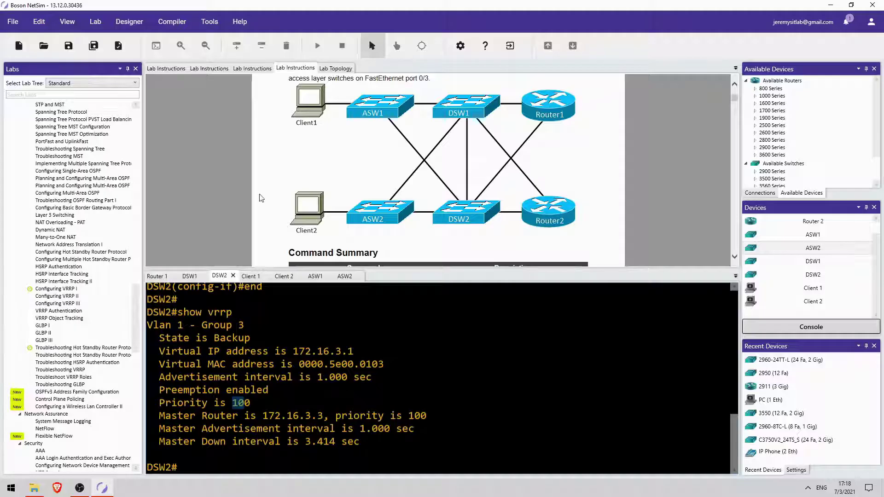
scroll(207, 173, "down", 3)
scroll(192, 149, "down", 2)
scroll(188, 144, "down", 3)
scroll(188, 140, "down", 3)
scroll(187, 141, "down", 3)
scroll(187, 139, "down", 2)
scroll(189, 139, "up", 3)
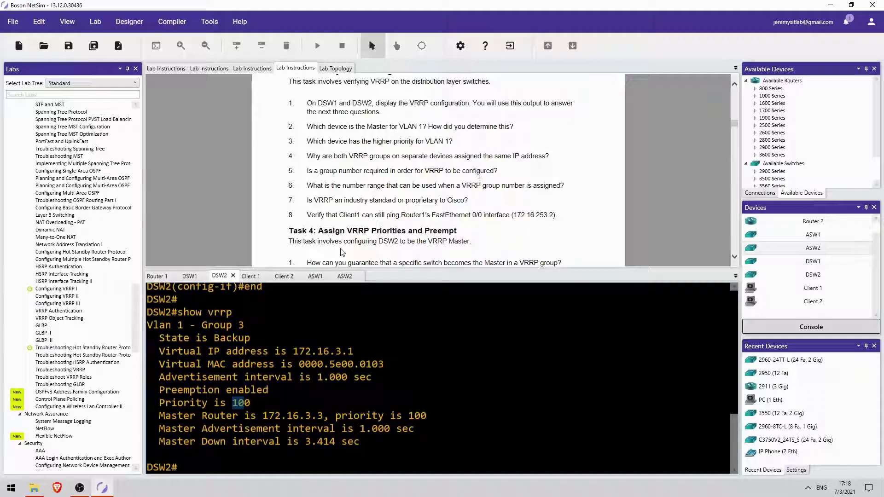
Compare the DSW1 and DSW2 VRRP status output, ending on DSW1's console
left_click(189, 277)
left_click(219, 276)
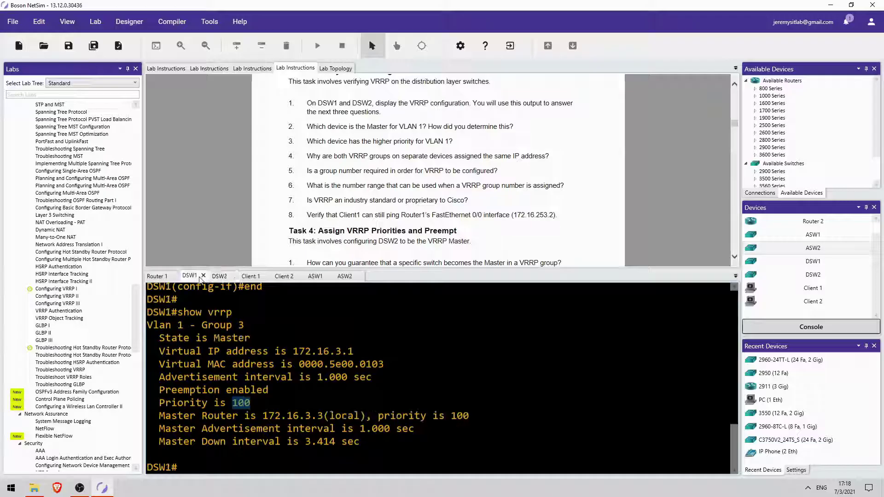
left_click(218, 277)
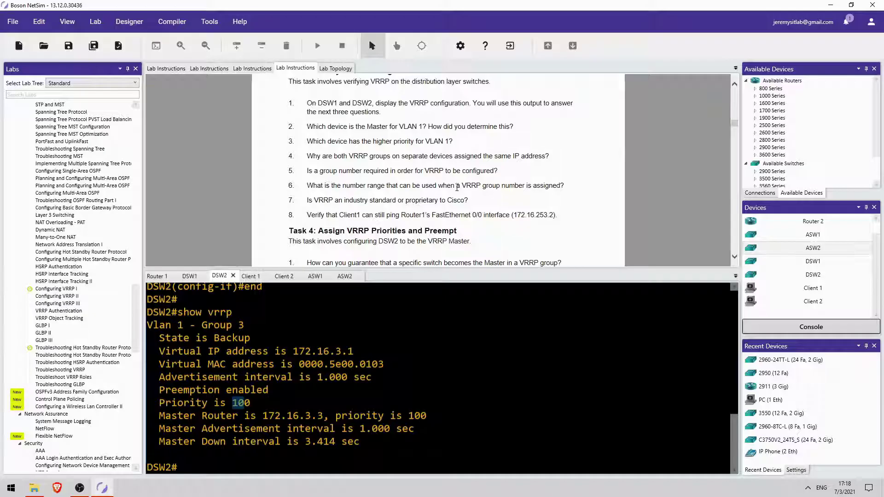
left_click(190, 275)
scroll(442, 376, "up", 1)
scroll(442, 376, "up", 1)
scroll(442, 376, "up", 1)
scroll(442, 376, "up", 1)
scroll(442, 377, "up", 3)
scroll(442, 376, "up", 2)
scroll(442, 376, "up", 2)
scroll(442, 377, "down", 4)
scroll(443, 376, "down", 5)
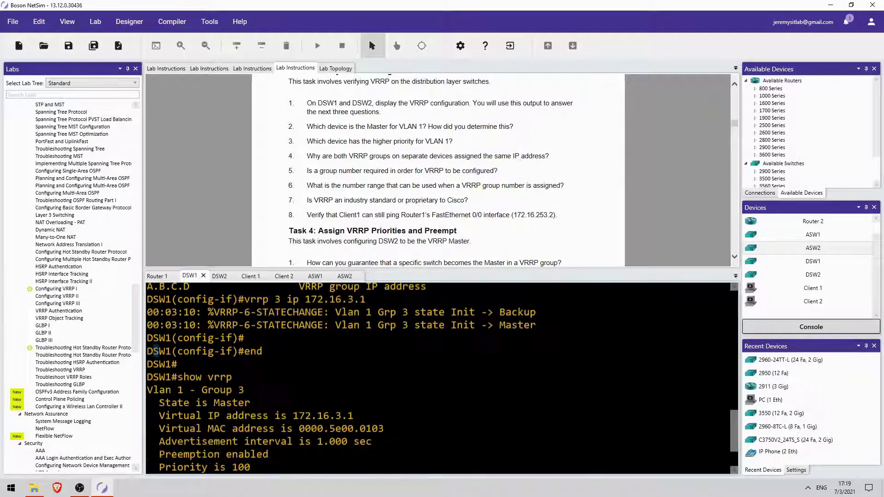
scroll(441, 376, "down", 1)
scroll(442, 377, "up", 5)
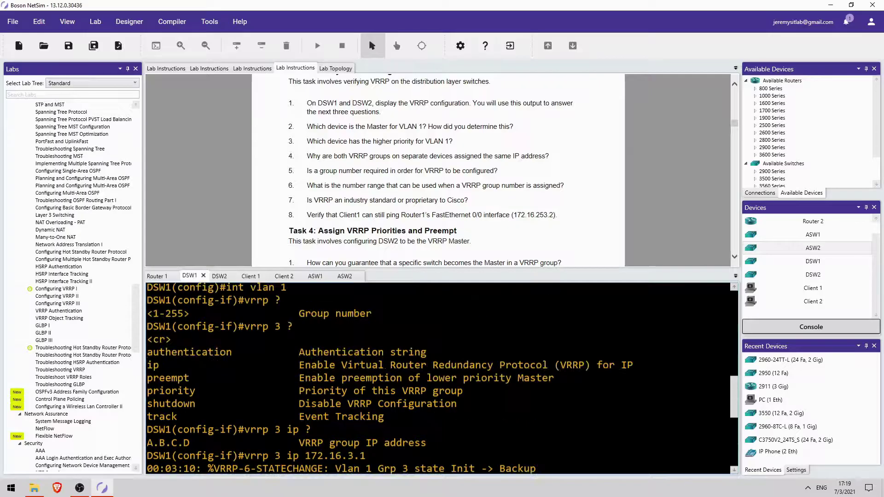
scroll(441, 376, "up", 1)
scroll(274, 457, "down", 3)
type("end")
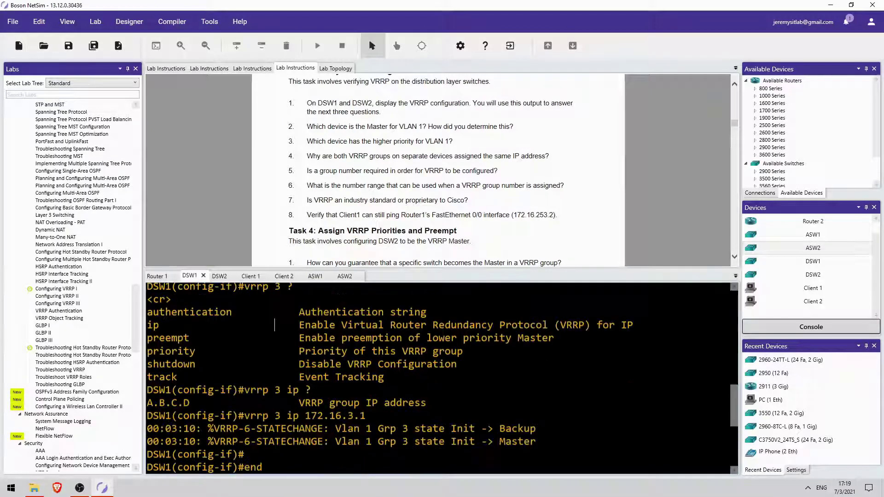
scroll(274, 458, "up", 5)
scroll(274, 457, "up", 2)
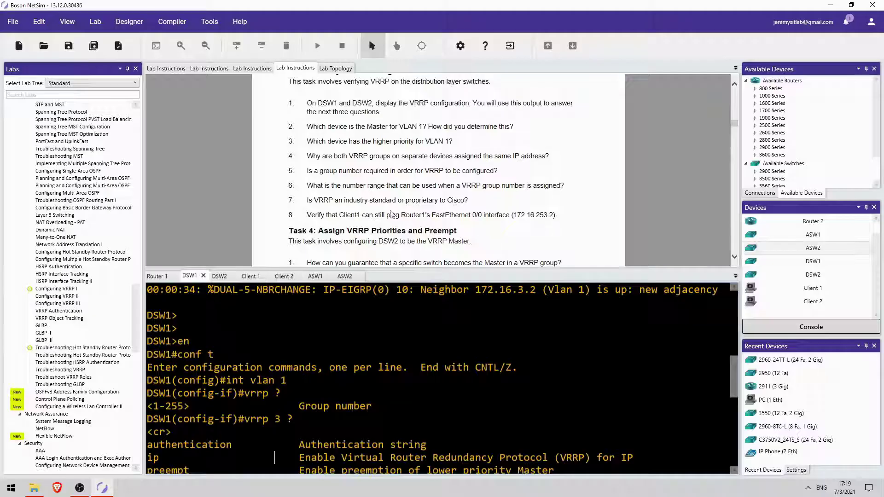
scroll(390, 214, "down", 2)
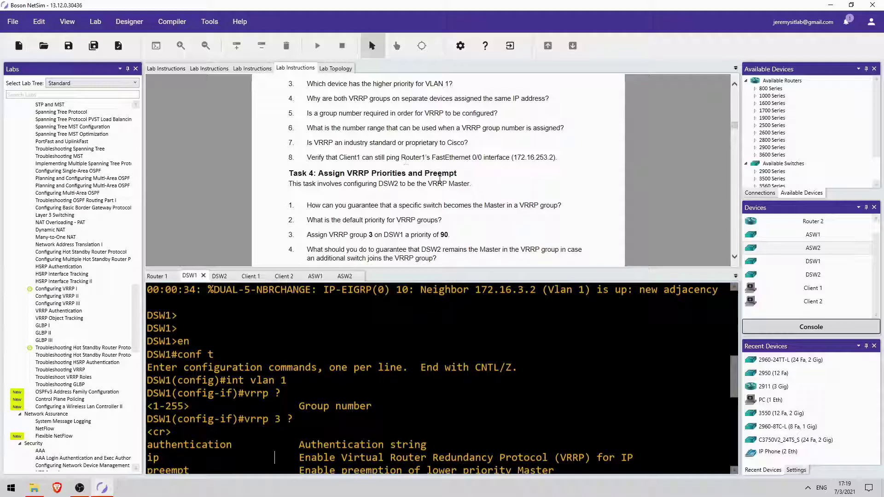
Ping 172.16.253.2 from Client 1, stopping with Ctrl+C to see the statistics
left_click(251, 276)
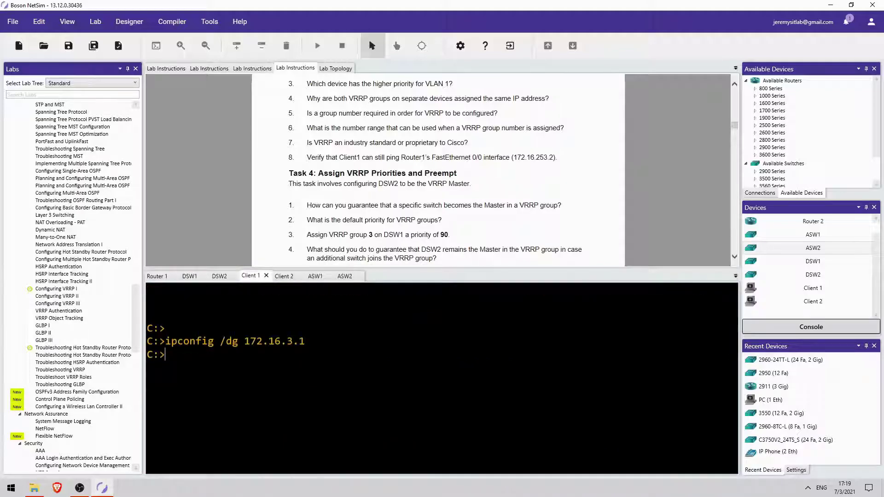
key("Return")
type("ping")
type(" 172.16.")
type("253.")
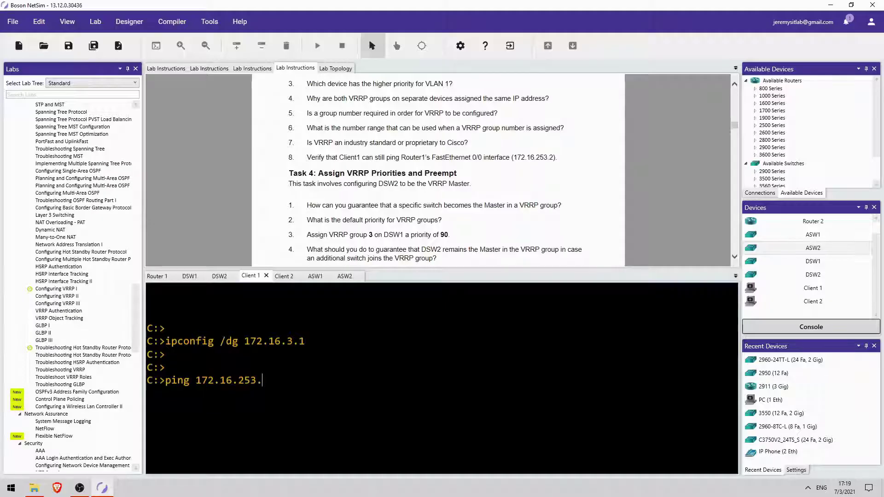
type("2")
key("Return")
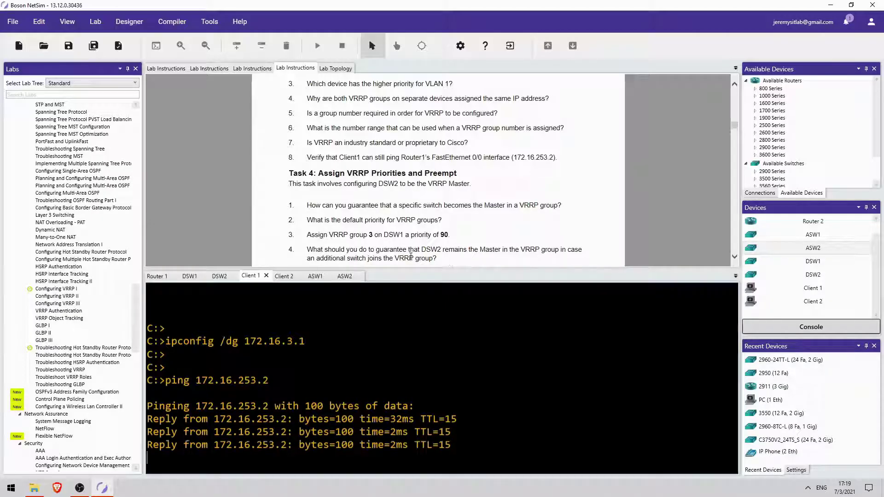
key("ctrl+c")
scroll(338, 179, "down", 3)
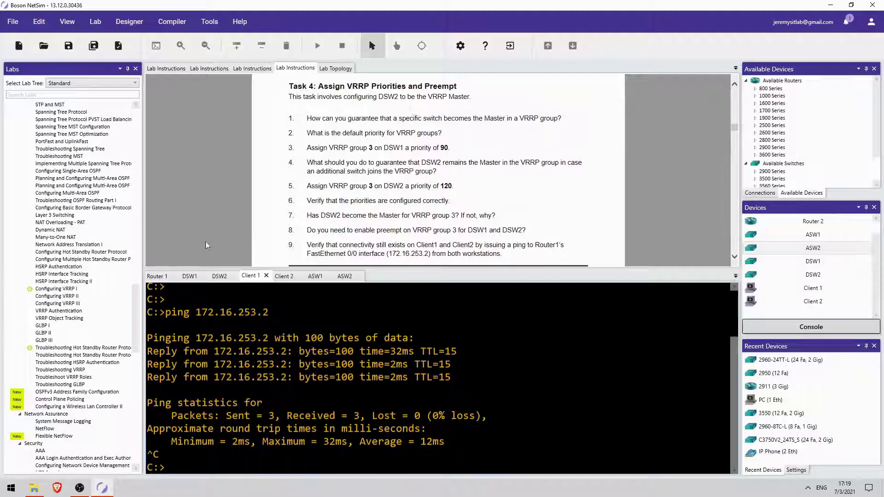
Review DSW1's VRRP output, noting that preemption is enabled
left_click(189, 276)
scroll(274, 346, "down", 3)
scroll(274, 346, "down", 3)
scroll(274, 346, "down", 5)
left_click_drag(226, 389, 268, 390)
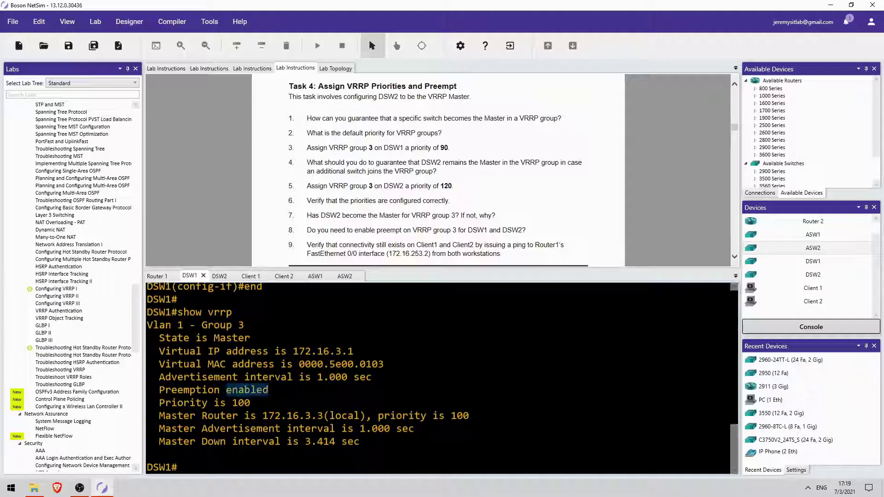
left_click(261, 390)
left_click(220, 277)
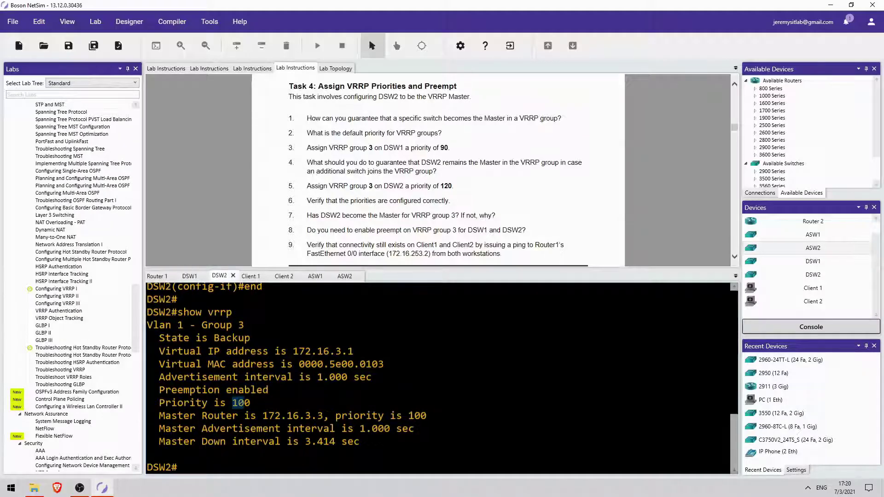
left_click(189, 276)
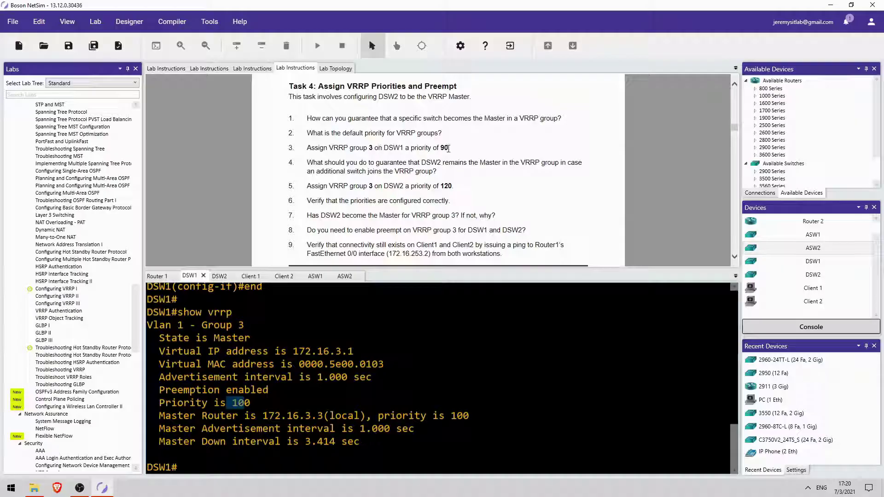
left_click_drag(237, 377, 227, 358)
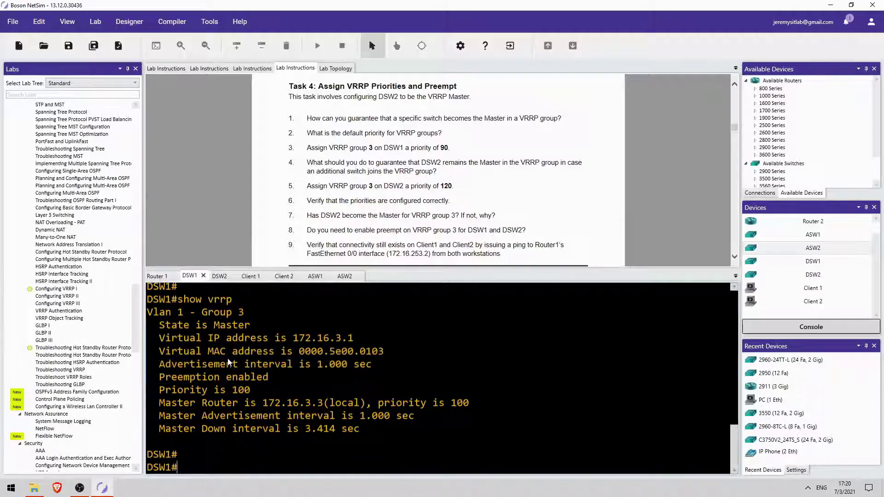
type("conf t")
Set vrrp 3 priority 90 on DSW1's VLAN 1 and note the new Backup state
key("Return")
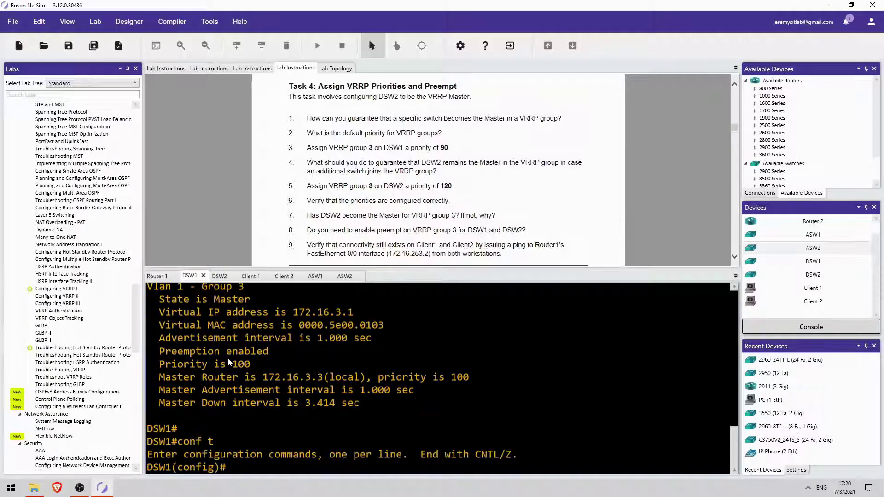
type("int vlan 1")
key("Return")
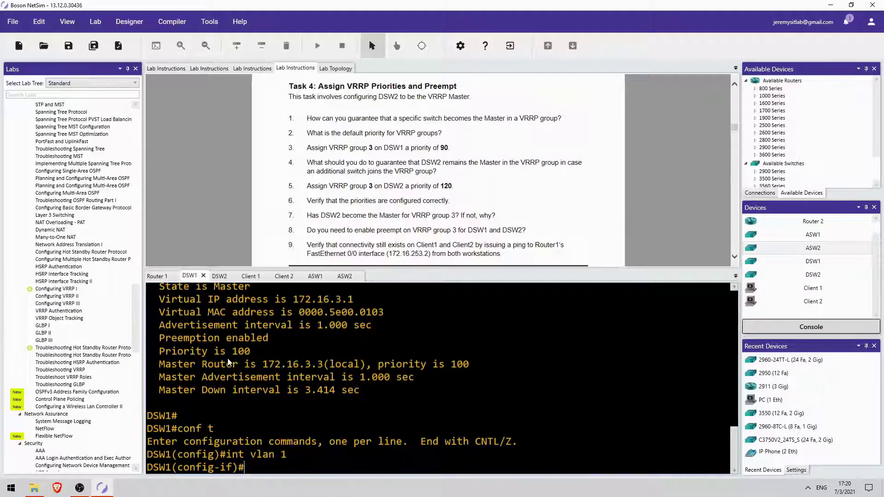
type("vrrp 3 p")
type("ri")
key("Tab")
type("90")
key("Return")
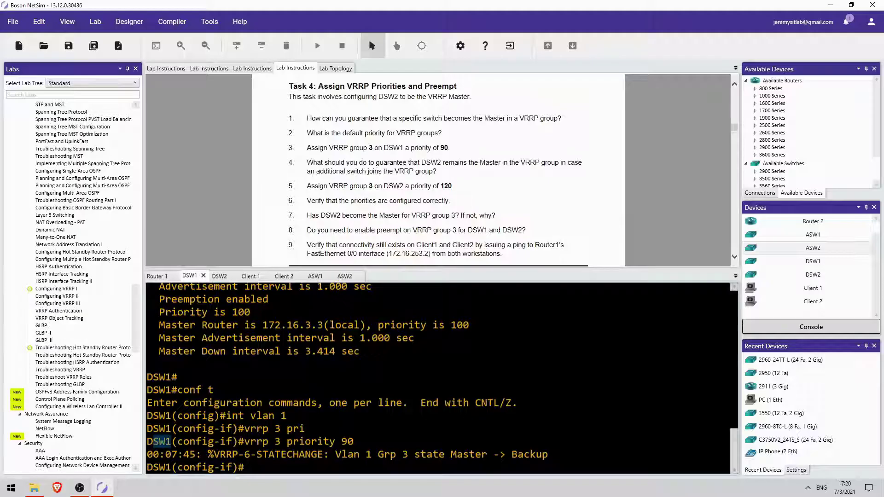
left_click_drag(512, 455, 538, 456)
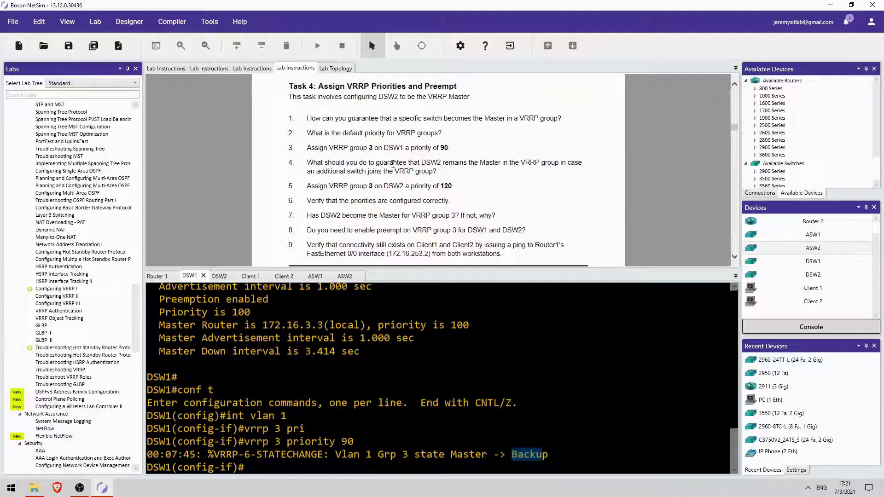
Set vrrp 3 priority 120 on DSW2's VLAN 1
left_click(219, 275)
type("conf t")
key("Return")
type("int vlan 1")
key("Return")
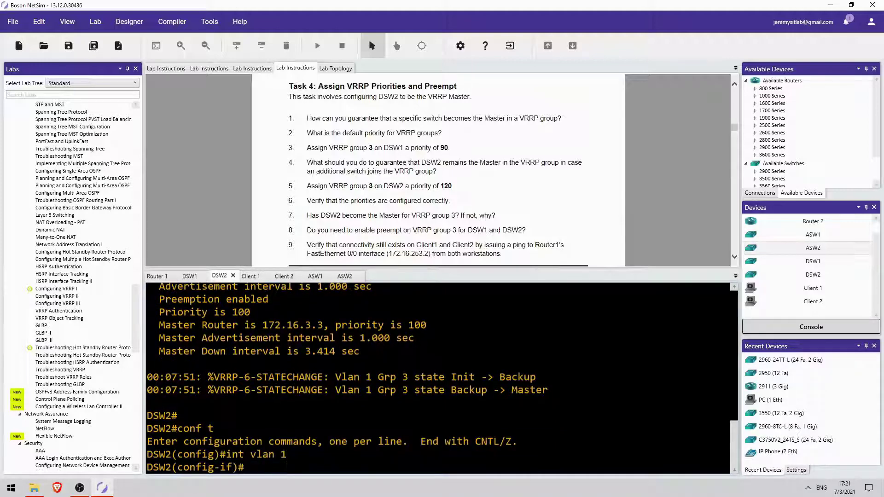
type("vrrp 3 pri")
key("Tab")
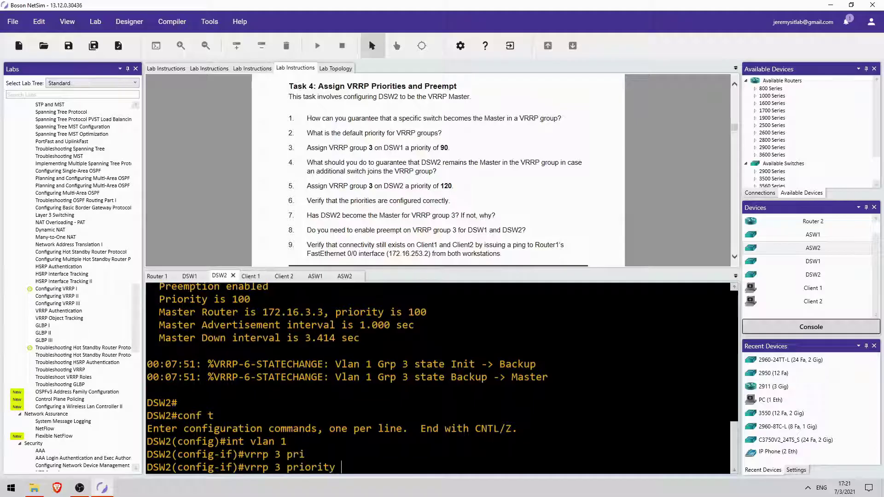
type("120")
key("Return")
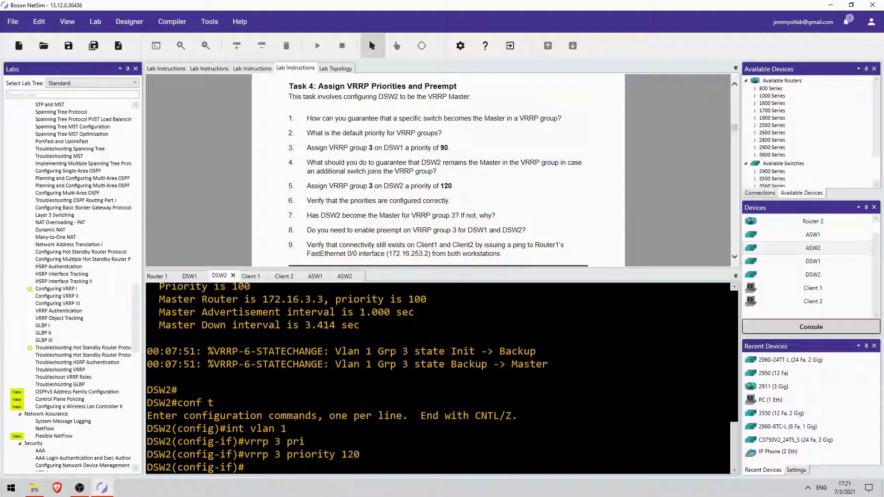
scroll(375, 183, "down", 1)
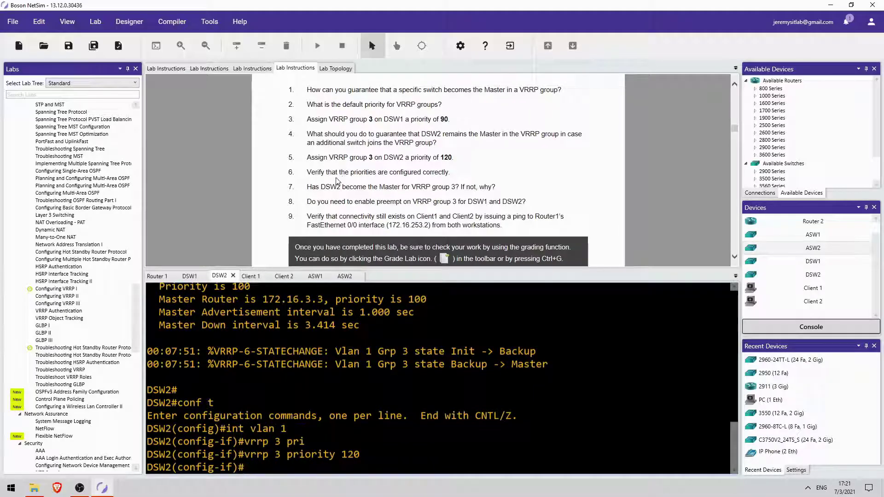
type("do show vrrp")
Run show vrrp on DSW2 and DSW1 to check their Master and Backup states
key("Return")
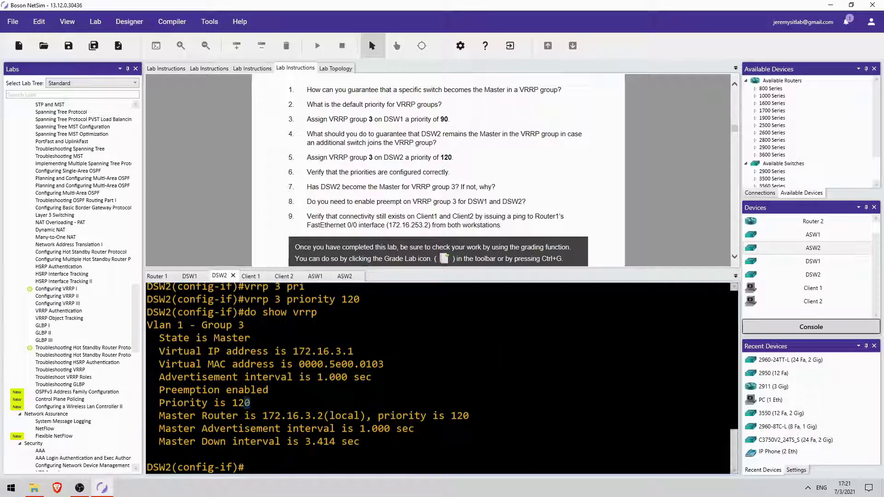
left_click(190, 277)
key("Return")
type("do sh vrrp")
key("Return")
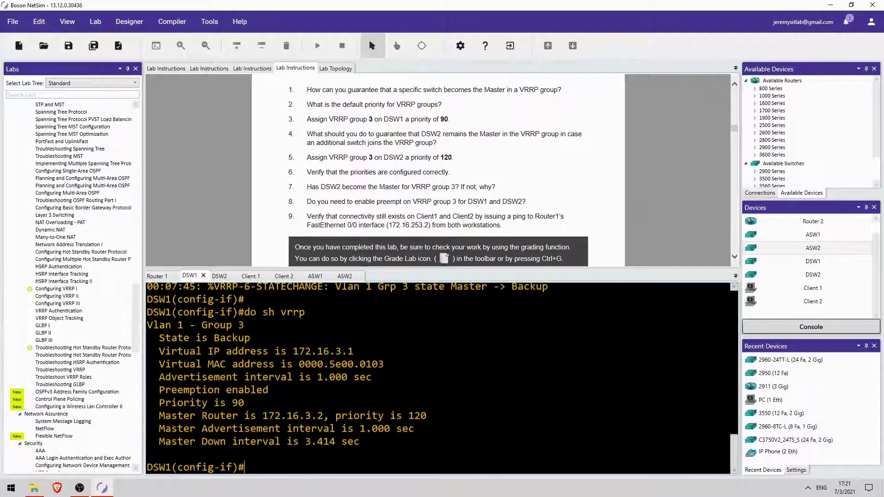
scroll(350, 238, "down", 1)
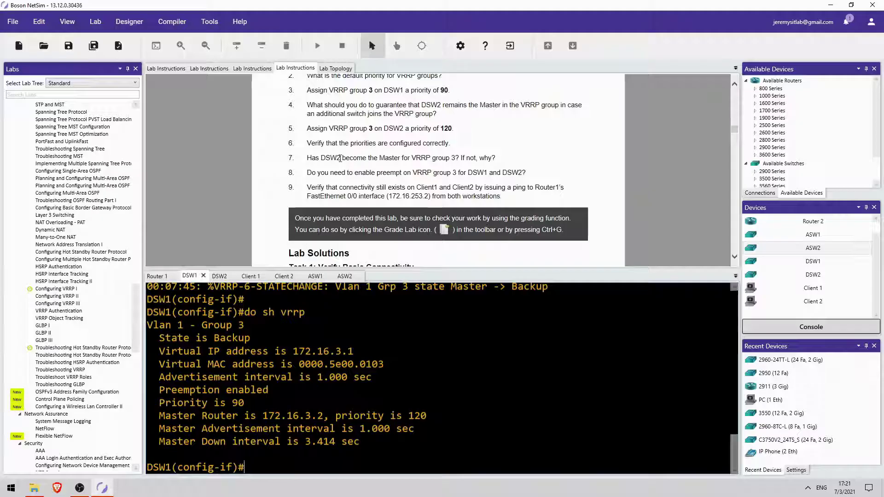
scroll(415, 160, "down", 1)
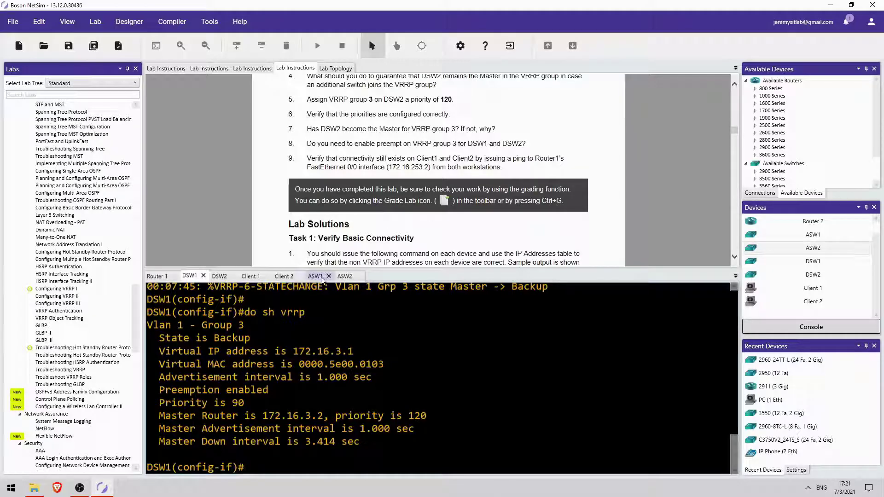
Ping 172.16.253.2 from Client 1 and then Client 2
mouse_move(314, 277)
left_click(250, 276)
key("Up")
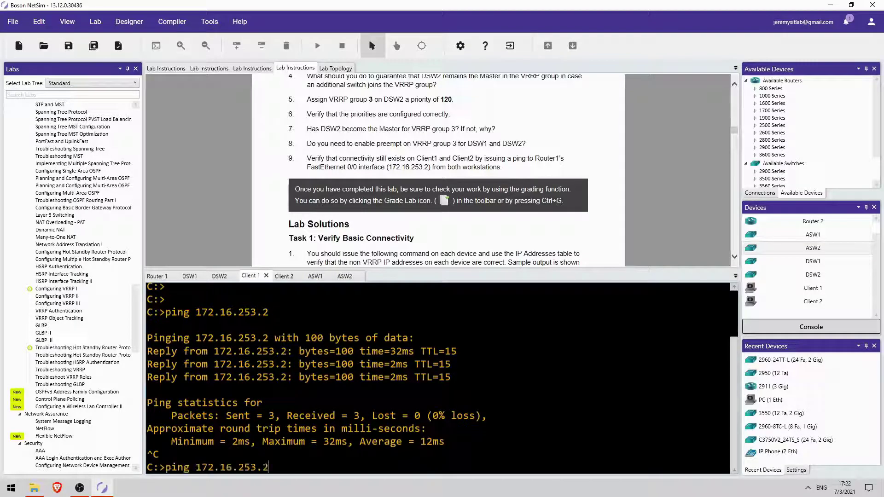
key("Return")
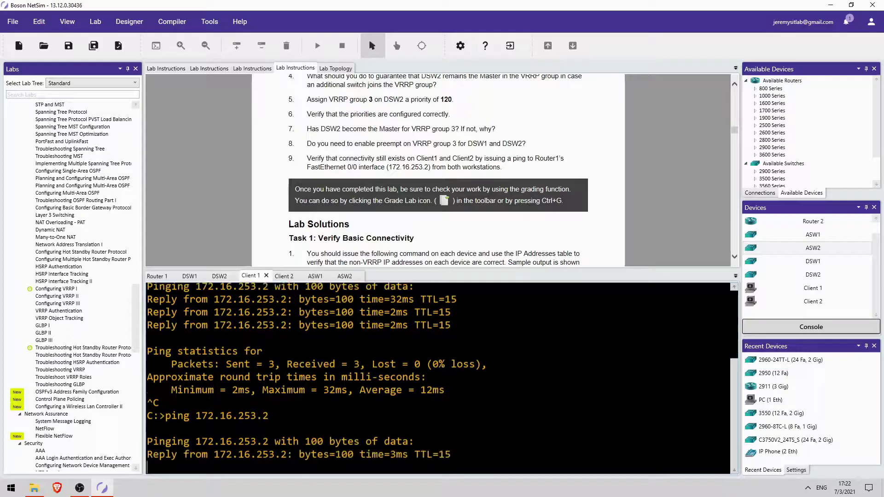
left_click(284, 276)
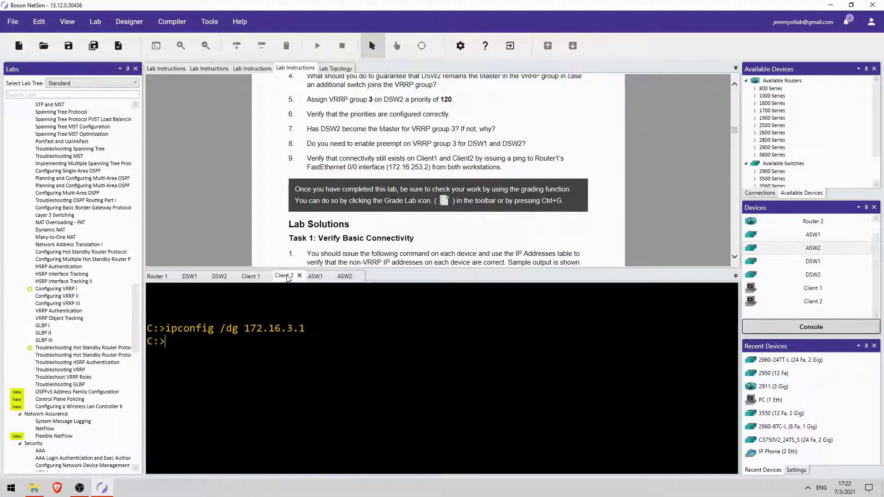
type("ping 172.16.253.2")
key("Return")
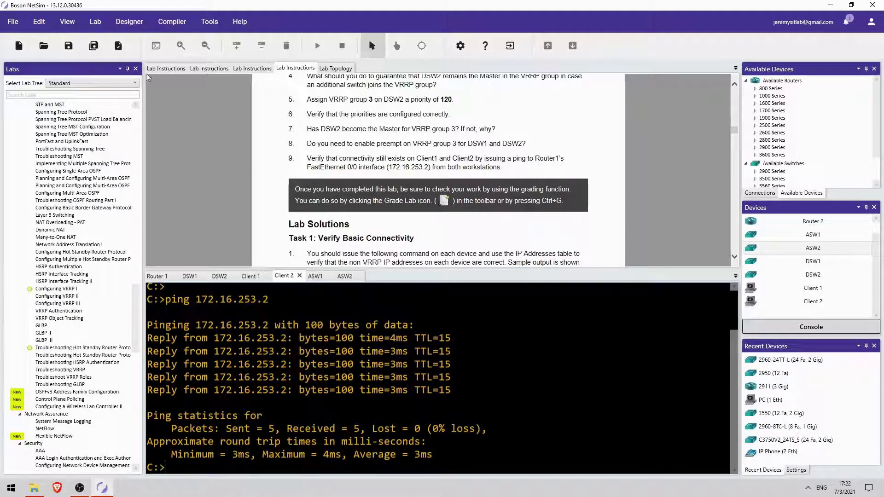
left_click(118, 48)
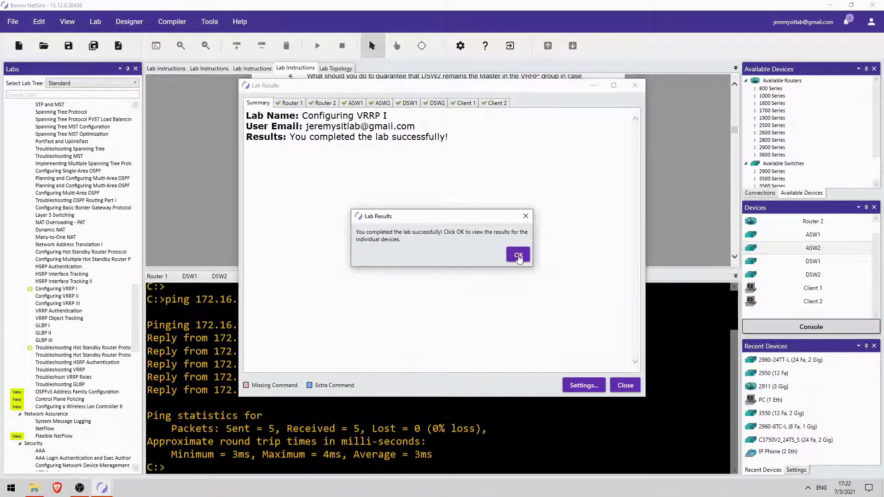
left_click(517, 255)
left_click(290, 109)
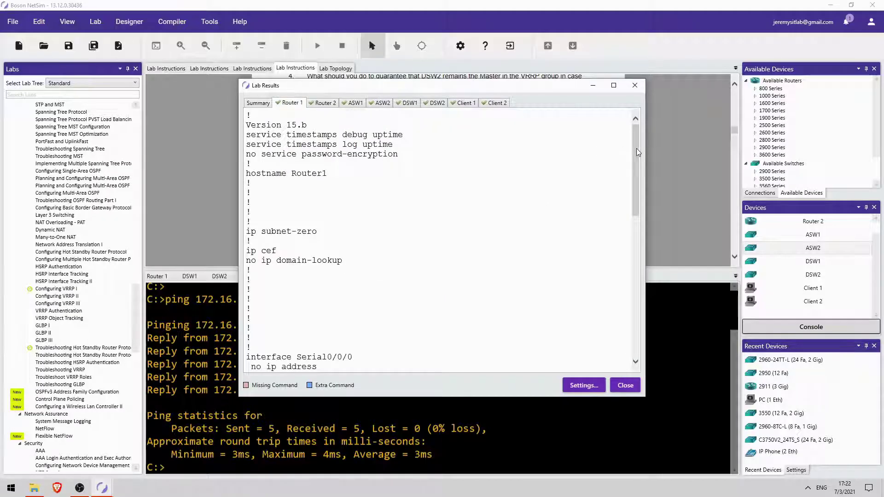
mouse_move(637, 150)
left_mouse_down()
mouse_move(626, 260)
mouse_move(627, 200)
left_mouse_up()
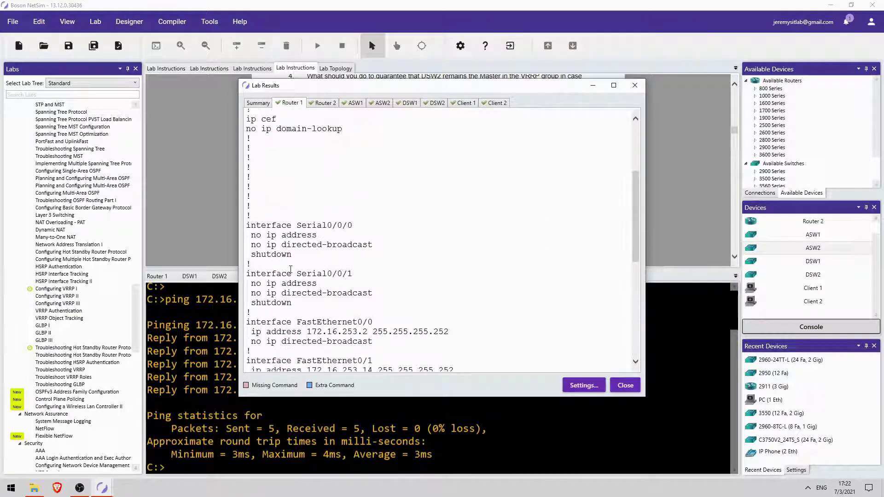
left_click(355, 104)
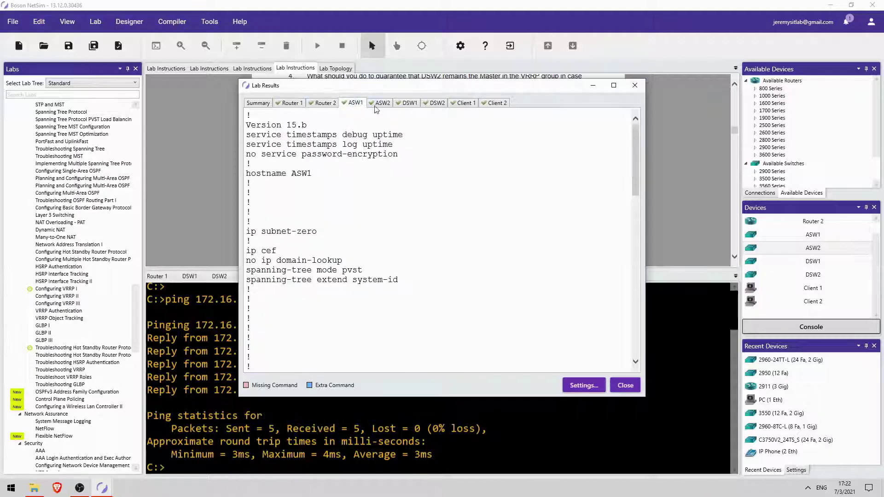
left_click(383, 104)
left_click(408, 103)
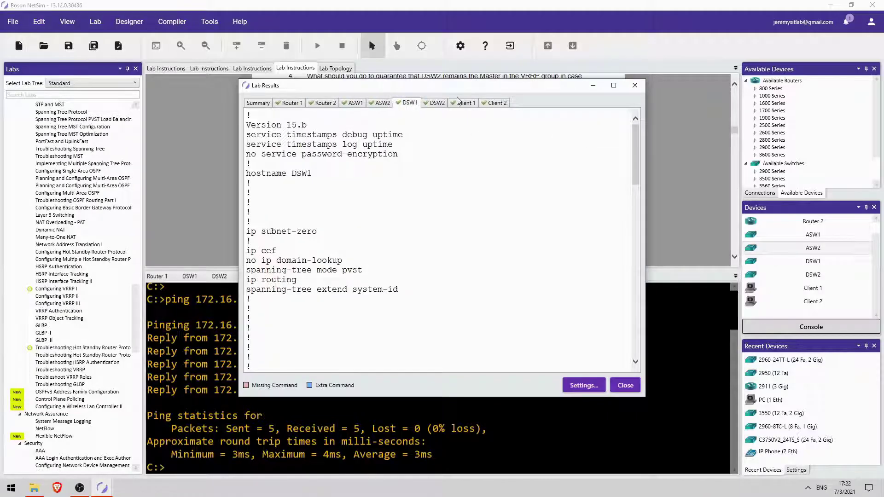
left_click(434, 105)
left_click_drag(636, 141, 635, 208)
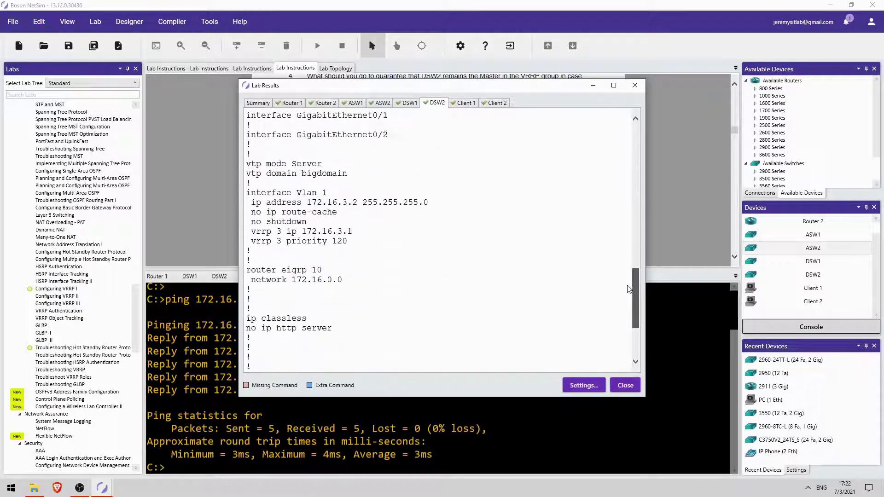
left_click(624, 385)
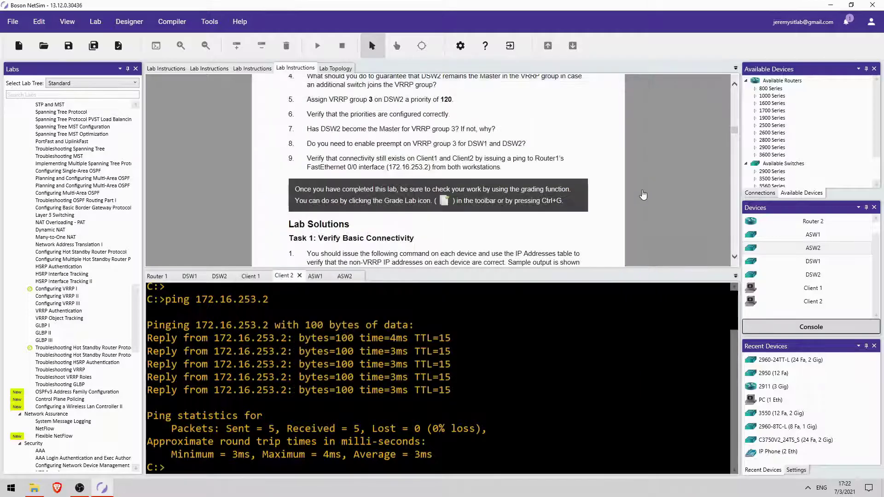
scroll(723, 146, "down", 2)
scroll(719, 142, "up", 3)
scroll(697, 131, "up", 5)
scroll(442, 207, "down", 2)
scroll(437, 207, "up", 3)
scroll(434, 195, "down", 1)
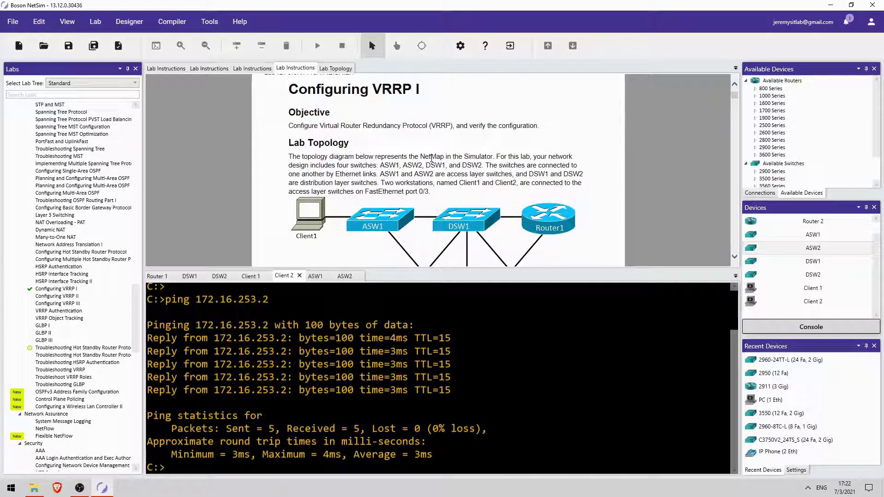